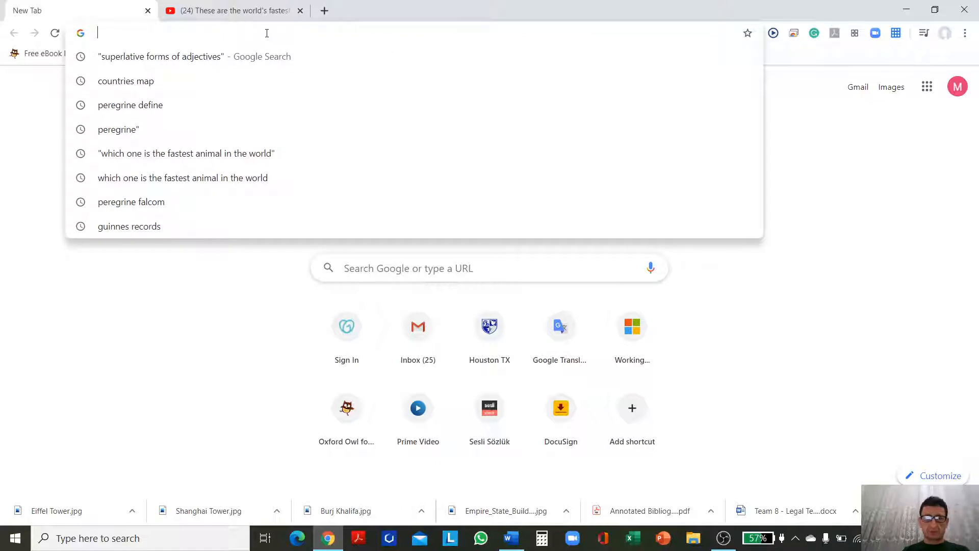
# Step: Open create.kahoot.it and start creating a new kahoot
pyautogui.write('create.kahoot.it')
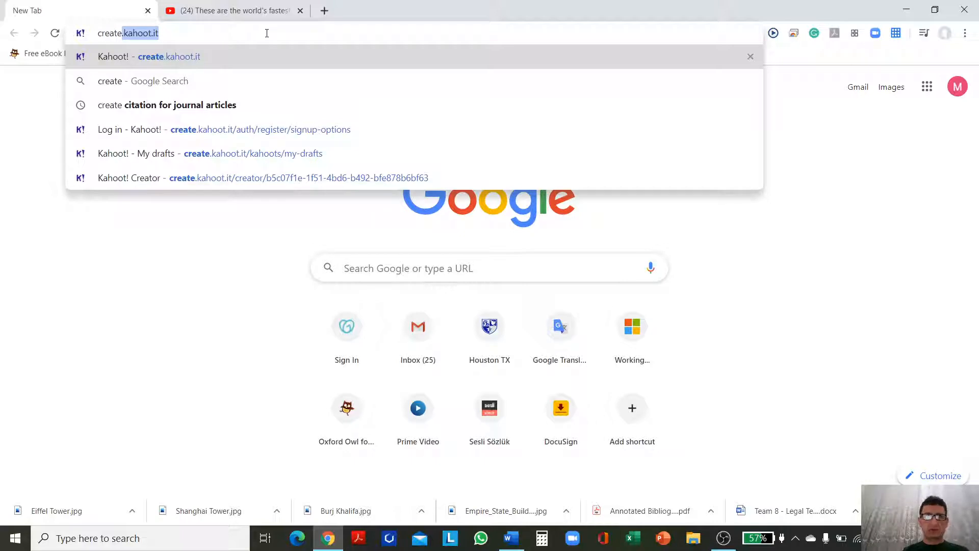
pyautogui.press('Return')
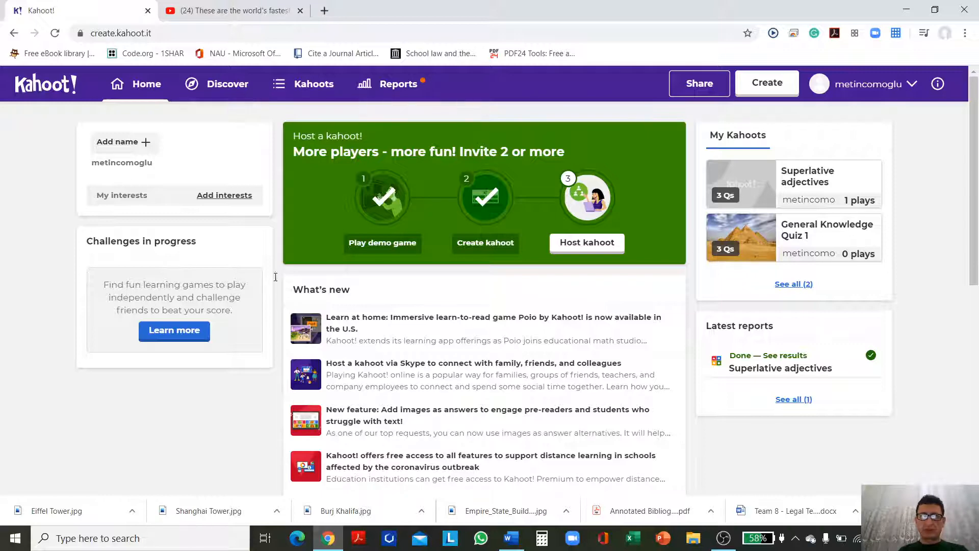
pyautogui.click(769, 87)
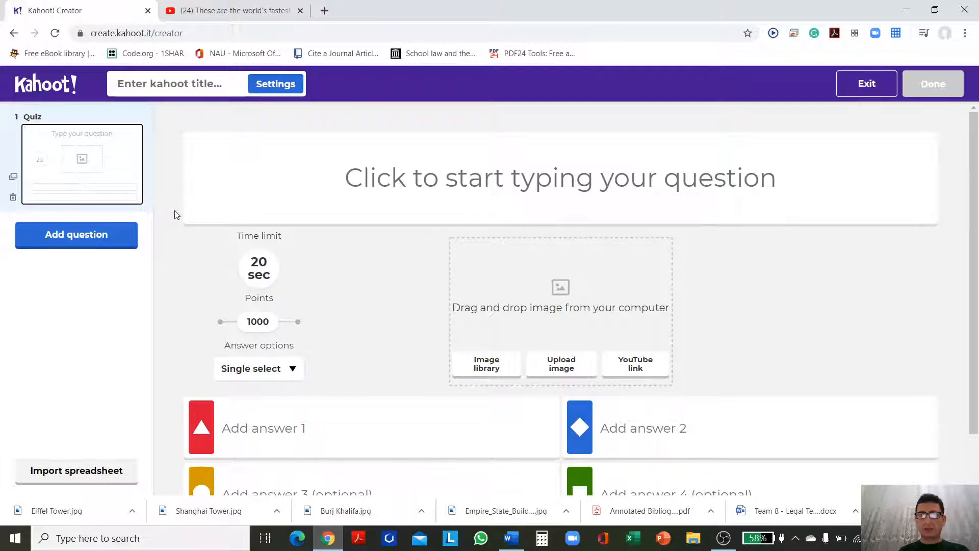
# Step: Enter "Which country has the largest population in the world?" as the text of the first quiz question
pyautogui.click(350, 182)
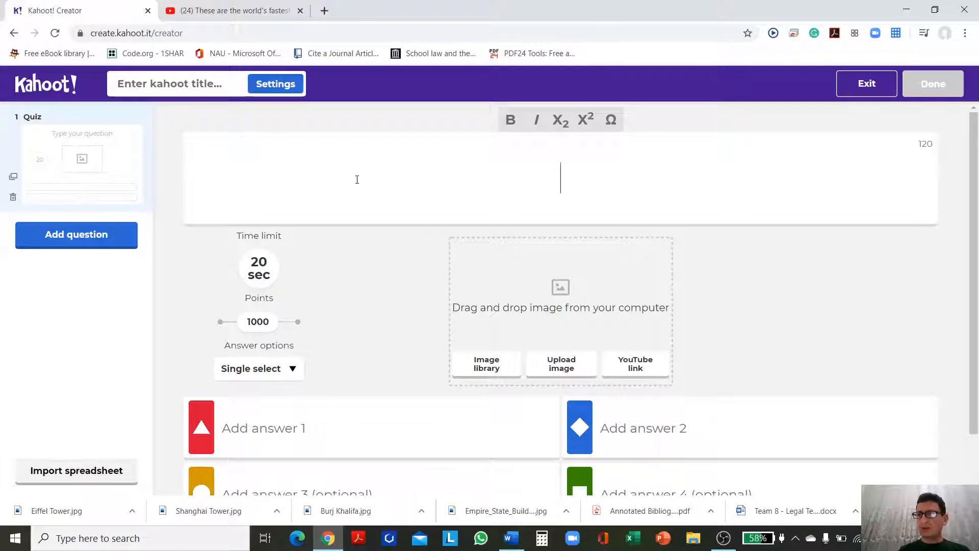
pyautogui.write('Which c')
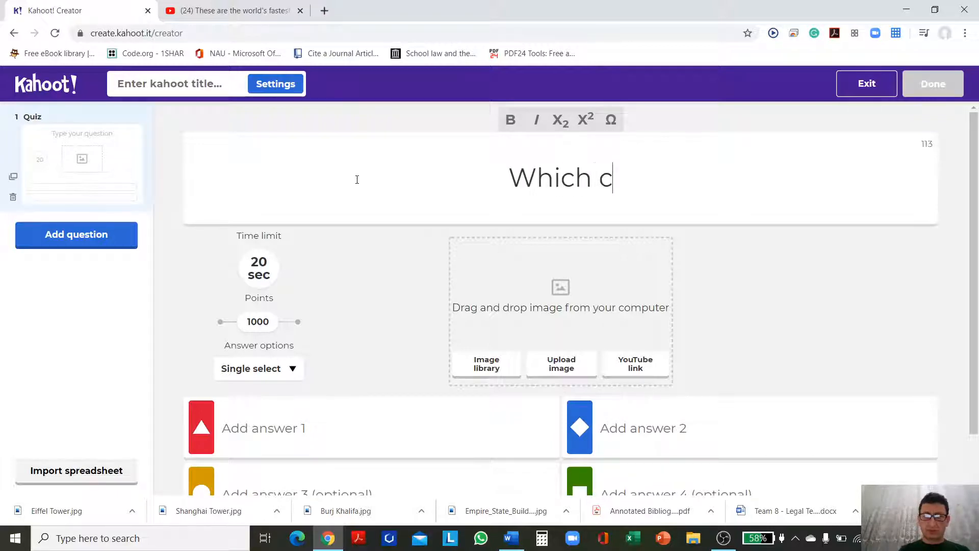
pyautogui.write('ountry has ')
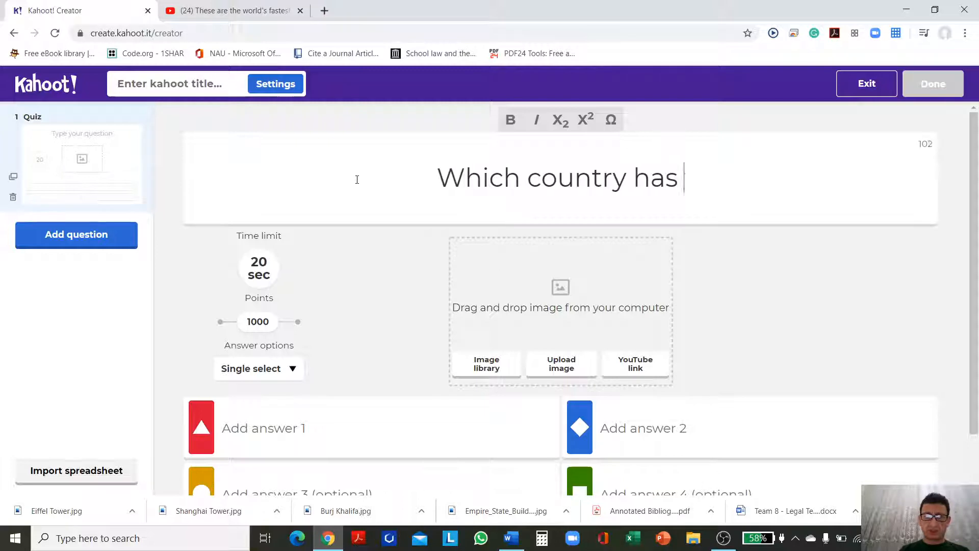
pyautogui.write('the largest ')
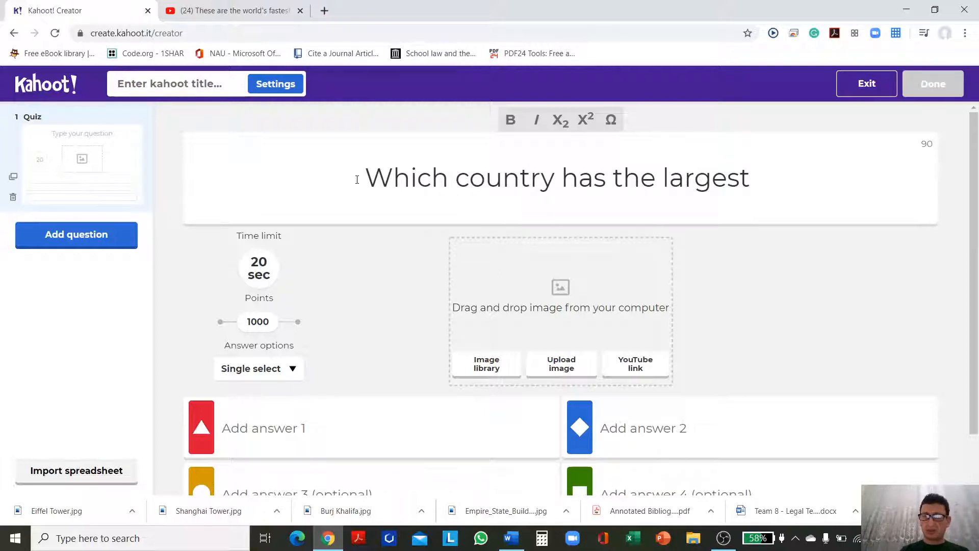
pyautogui.write('popula')
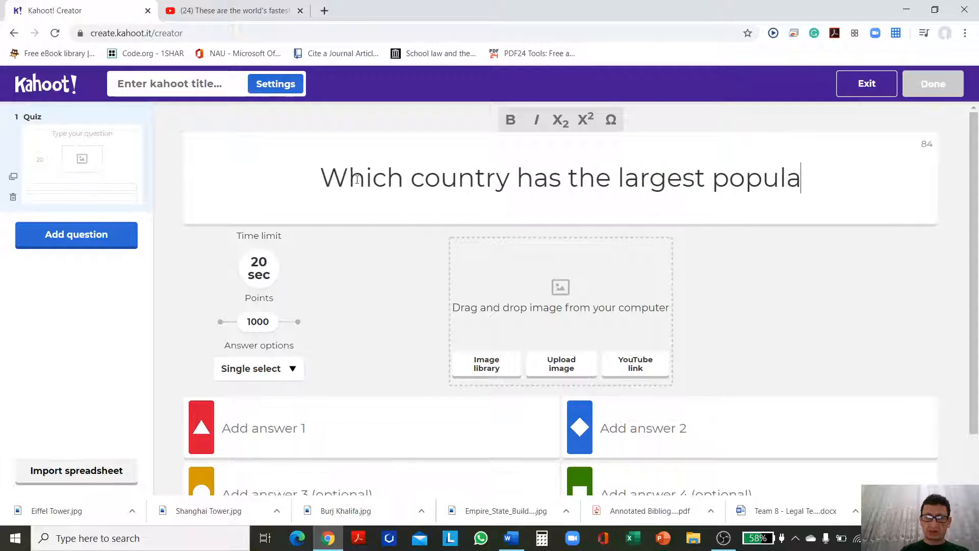
pyautogui.write('tion in the world')
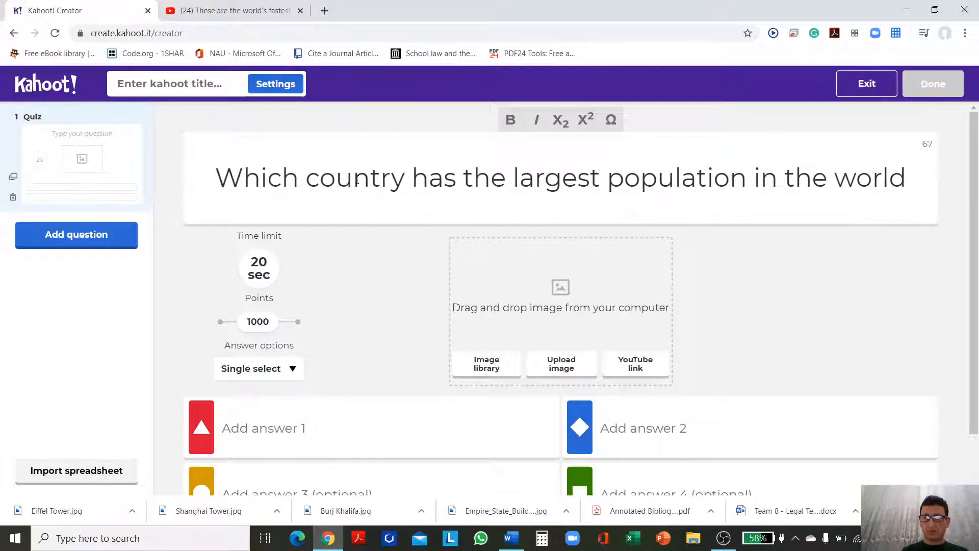
pyautogui.write('?')
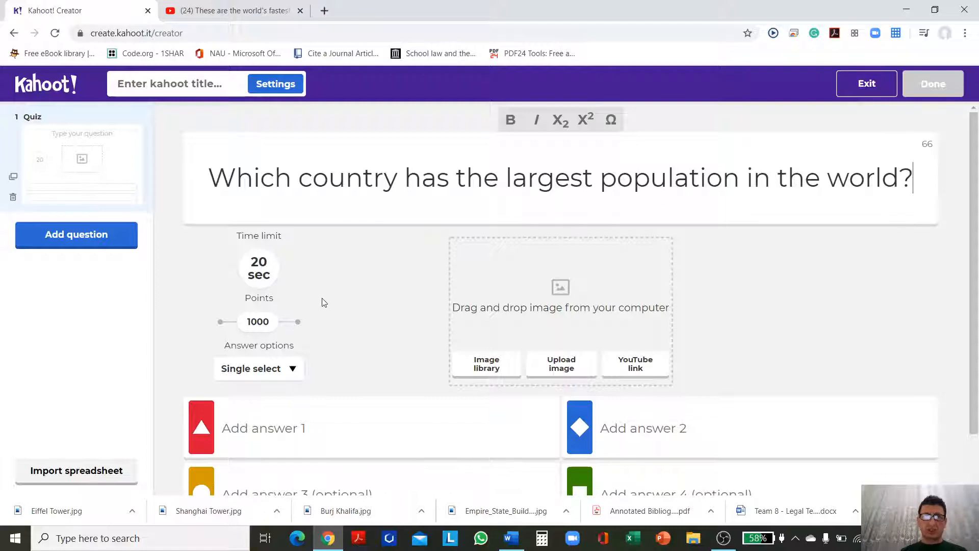
# Step: Review the answer selection modes offered for the population question without changing the mode
pyautogui.scroll(-1, 321, 304)
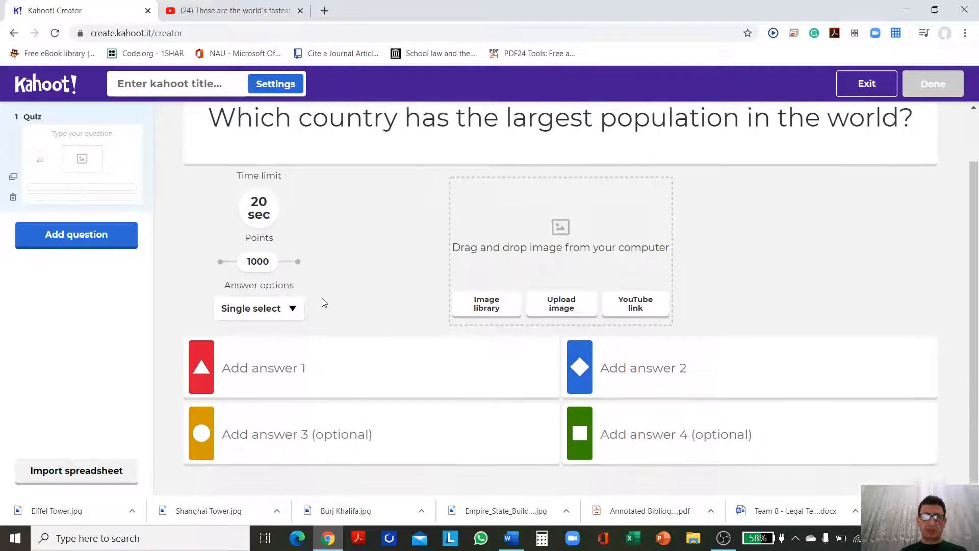
pyautogui.click(292, 308)
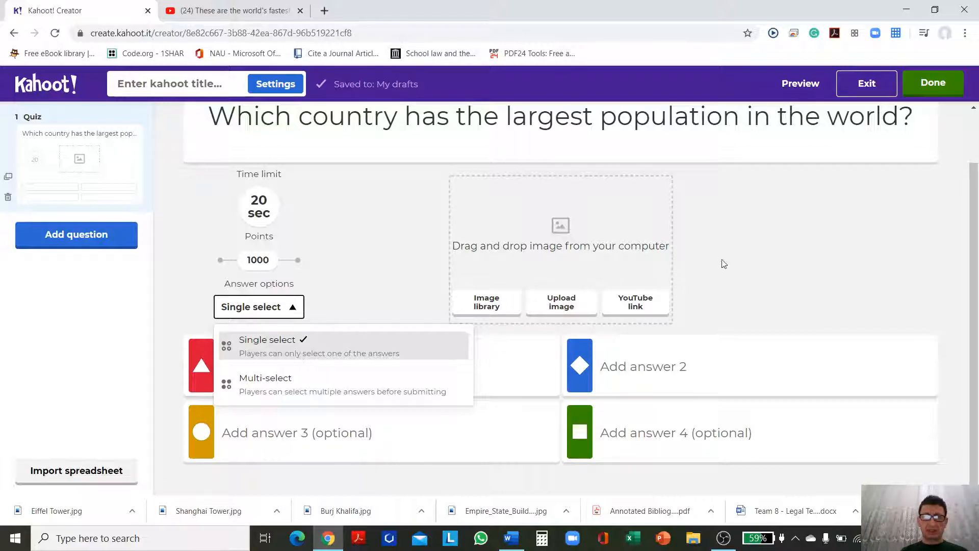
pyautogui.click(737, 257)
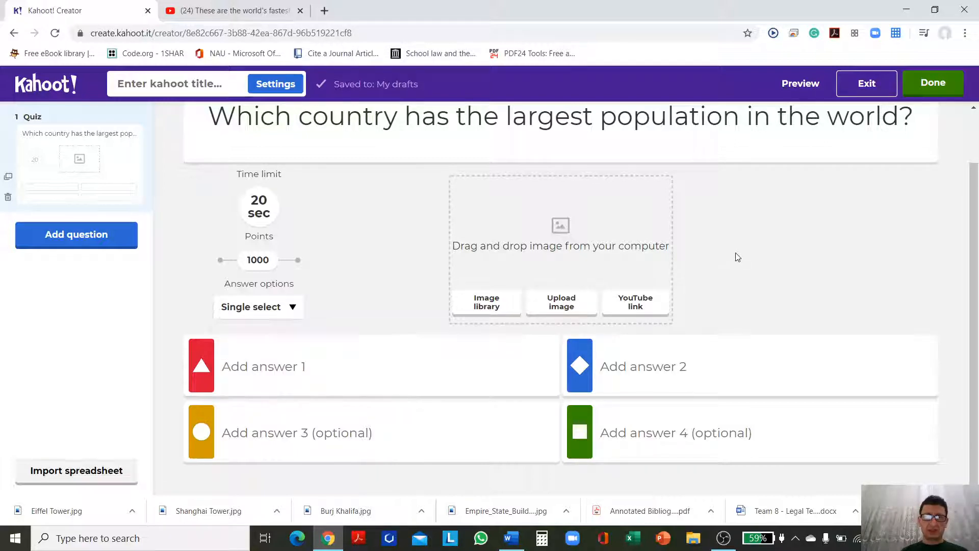
# Step: Enter Russia as answer 1, India as answer 3 and USA as answer 2 of the population question
pyautogui.click(405, 366)
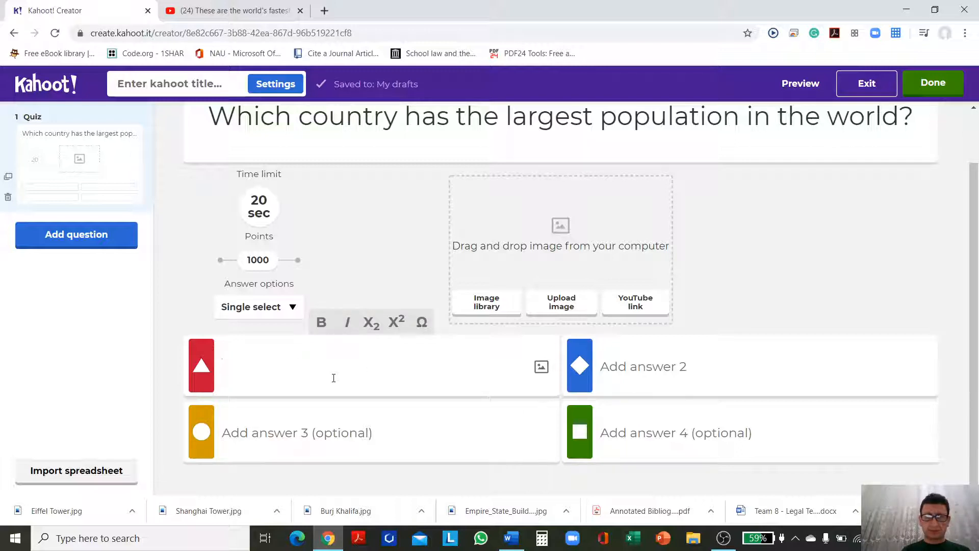
pyautogui.write('Russia')
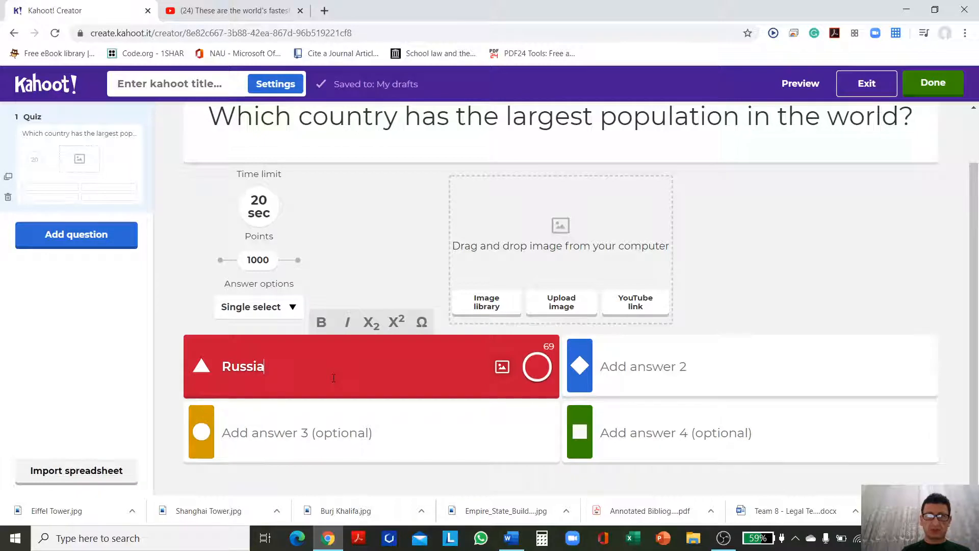
pyautogui.click(317, 429)
pyautogui.write('Indi')
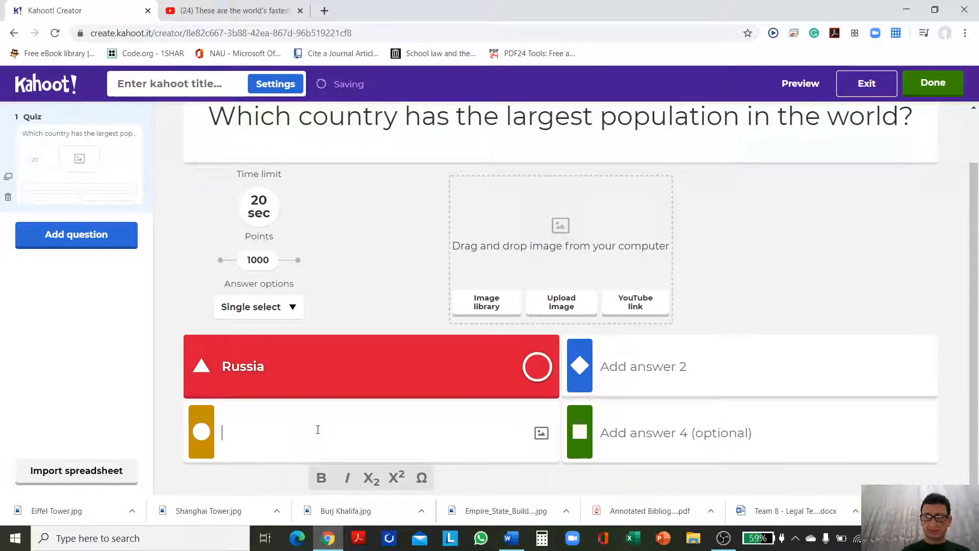
pyautogui.write('a')
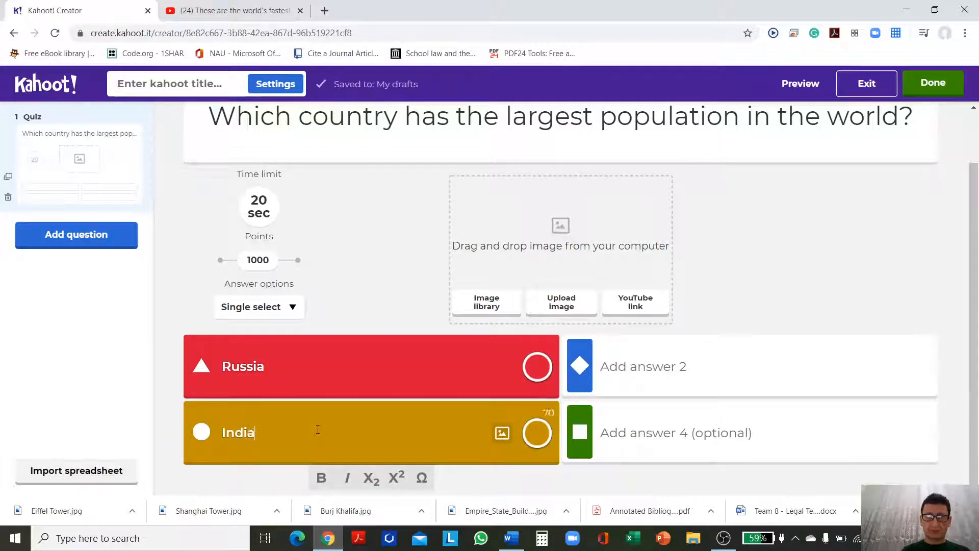
pyautogui.click(704, 358)
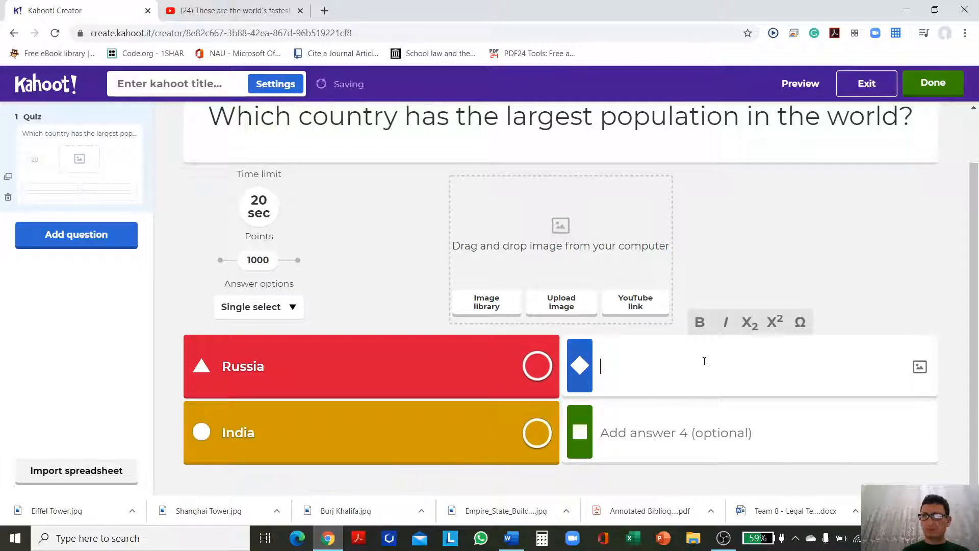
pyautogui.write('USA')
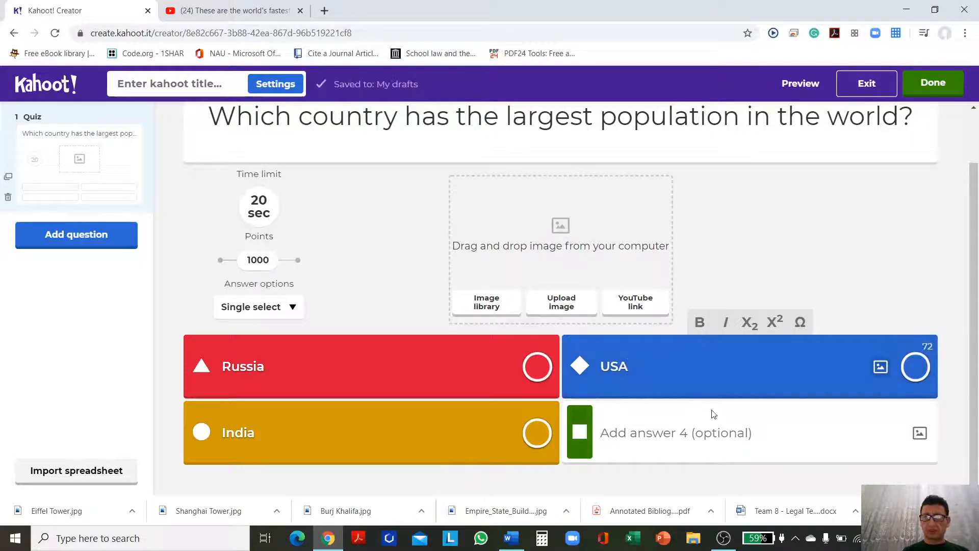
# Step: Add China as answer 4, marked as the correct one, and preview the population question
pyautogui.click(713, 420)
pyautogui.write('China')
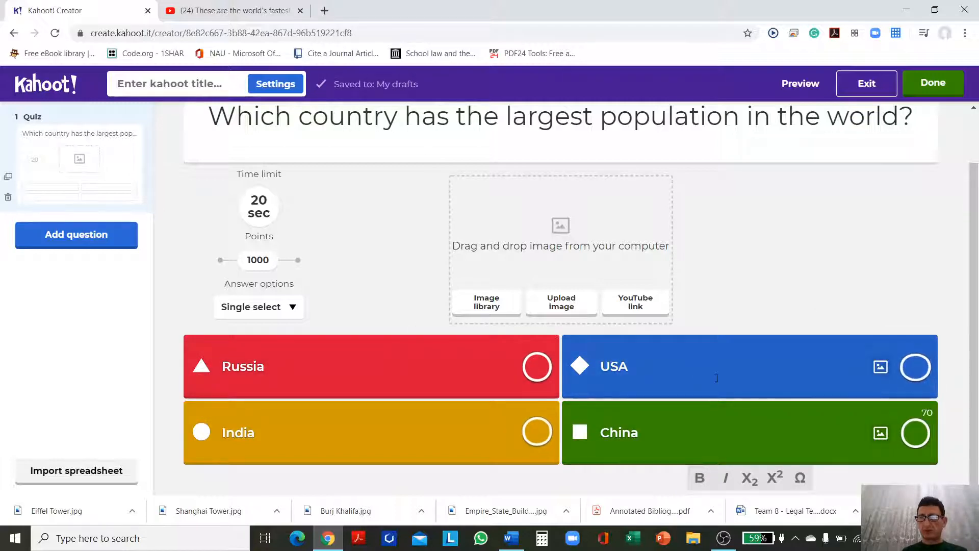
pyautogui.click(916, 436)
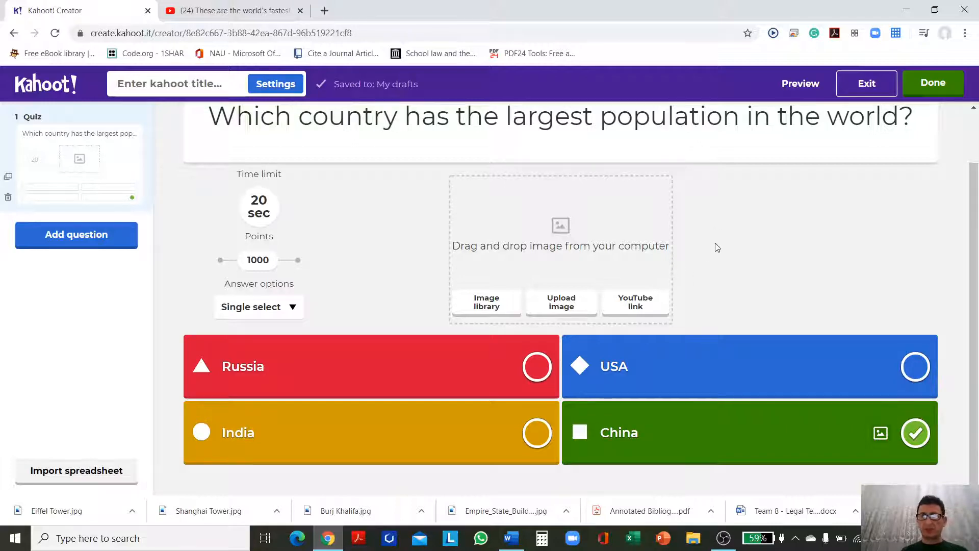
pyautogui.click(794, 87)
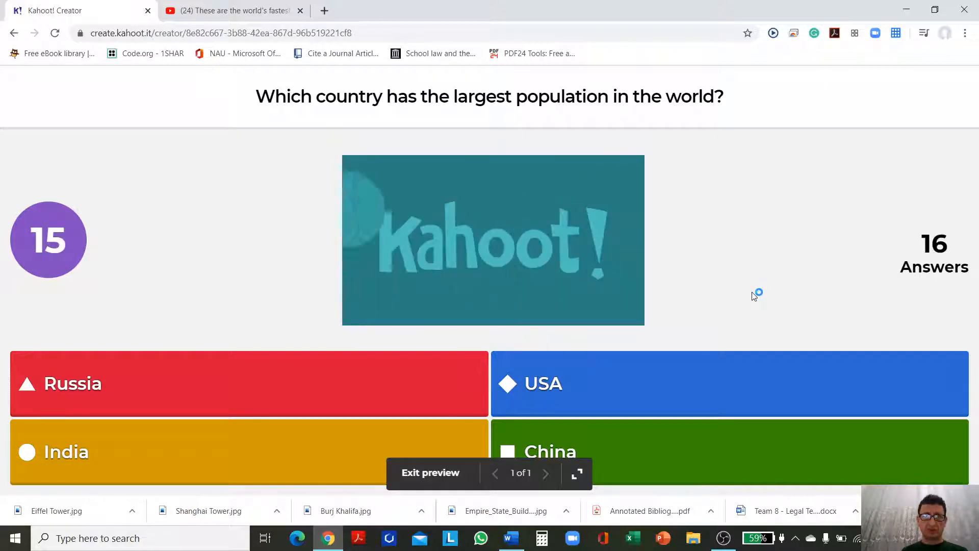
pyautogui.press('Escape')
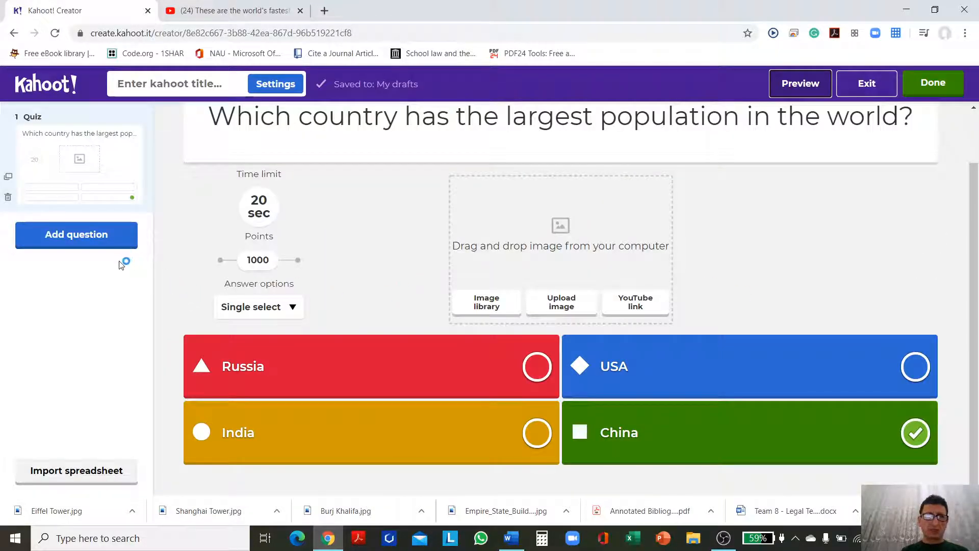
# Step: Add a second question of type Quiz with the text "Which one is the tallest building in the world?"
pyautogui.click(68, 240)
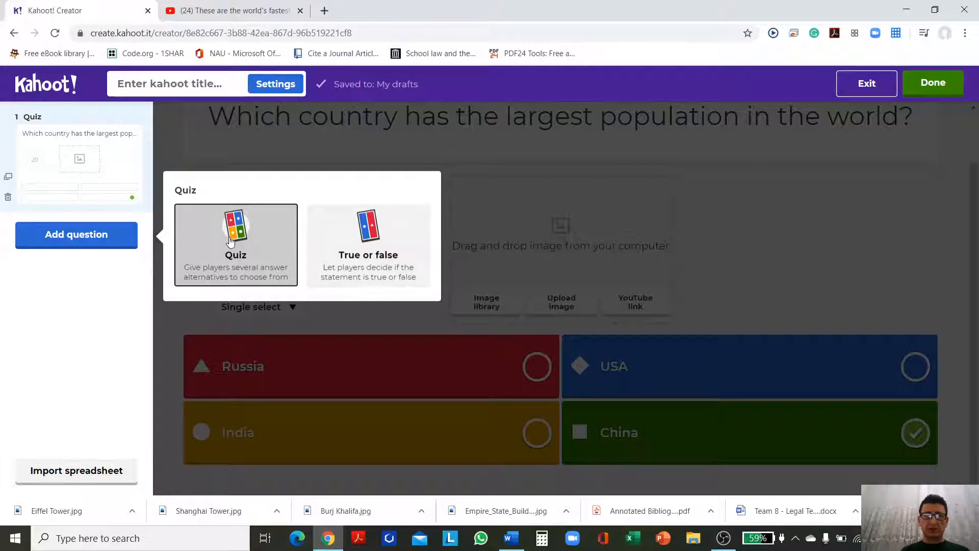
pyautogui.click(230, 241)
pyautogui.click(437, 190)
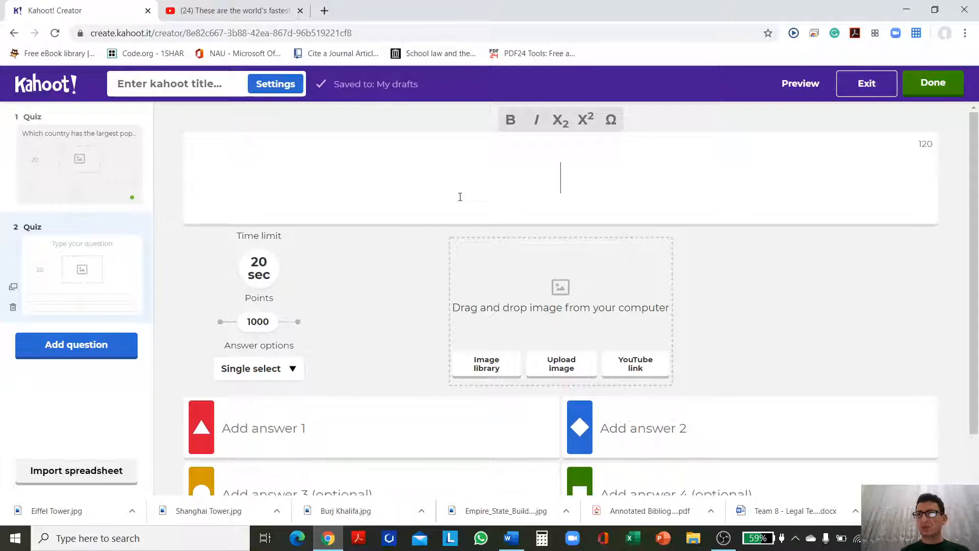
pyautogui.write('Whi')
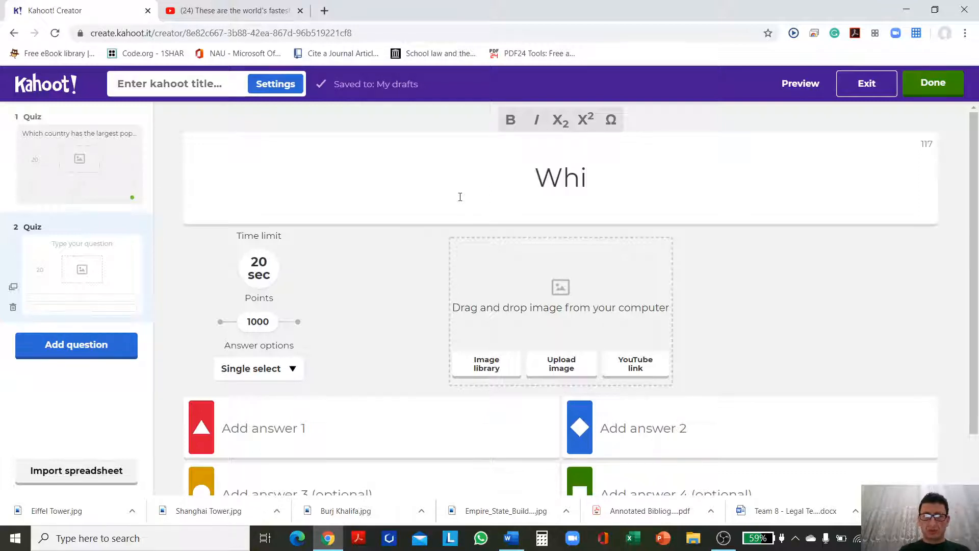
pyautogui.write('ch oon eid')
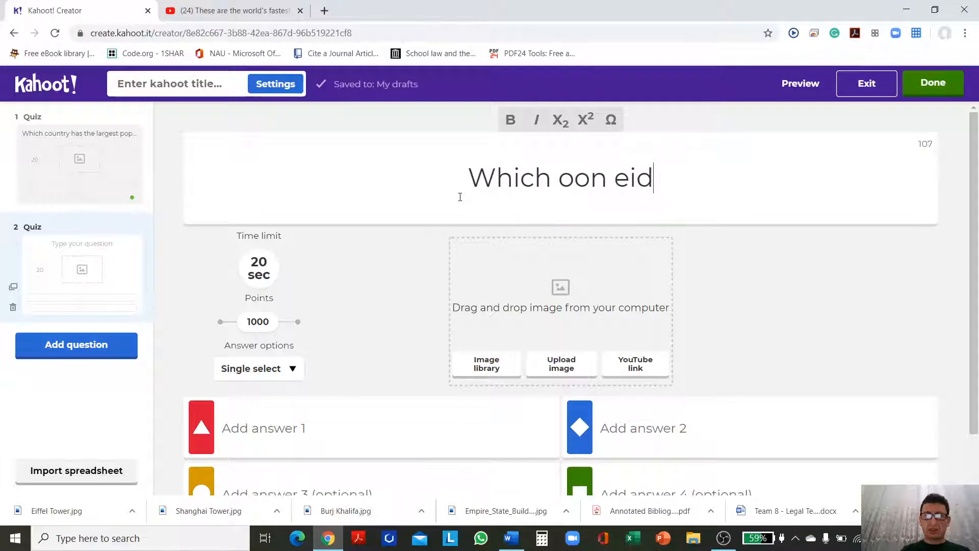
pyautogui.press('BackSpace')
pyautogui.press('BackSpace')
pyautogui.press('BackSpace')
pyautogui.press('BackSpace')
pyautogui.press('BackSpace')
pyautogui.press('BackSpace')
pyautogui.write('ne ')
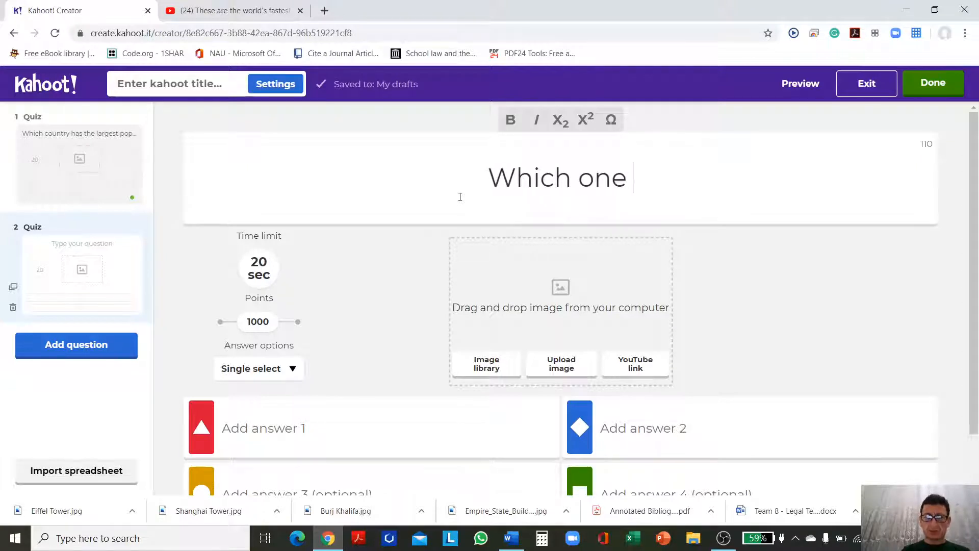
pyautogui.write('is the ')
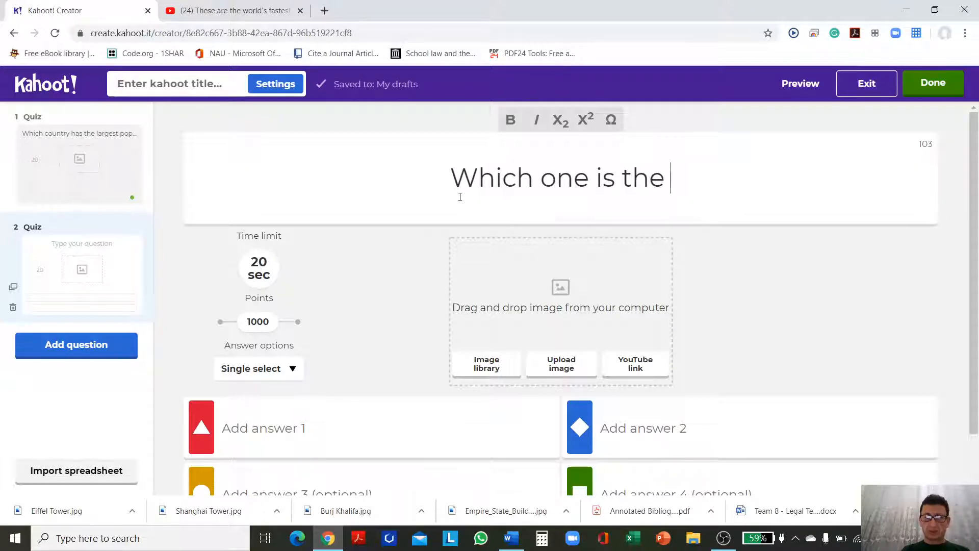
pyautogui.write('tallest ')
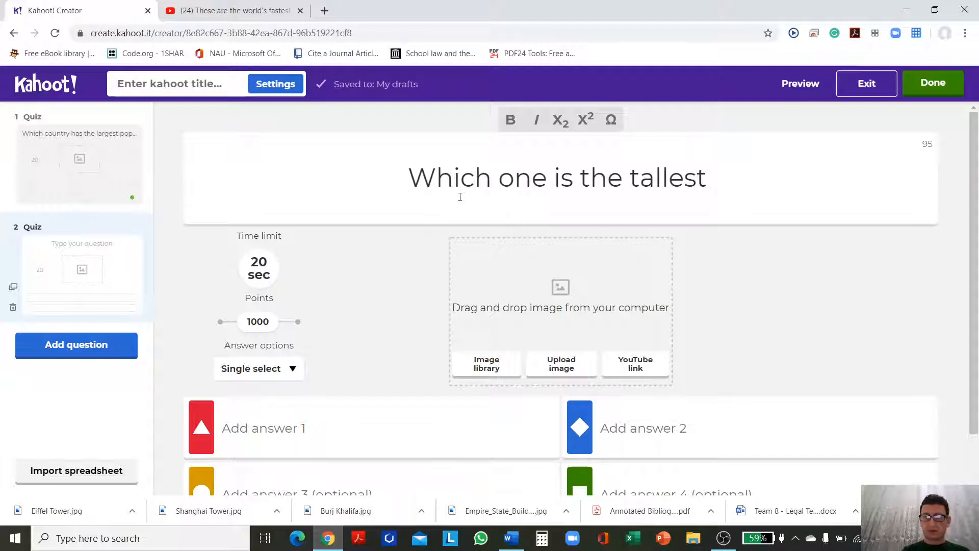
pyautogui.write('building in ')
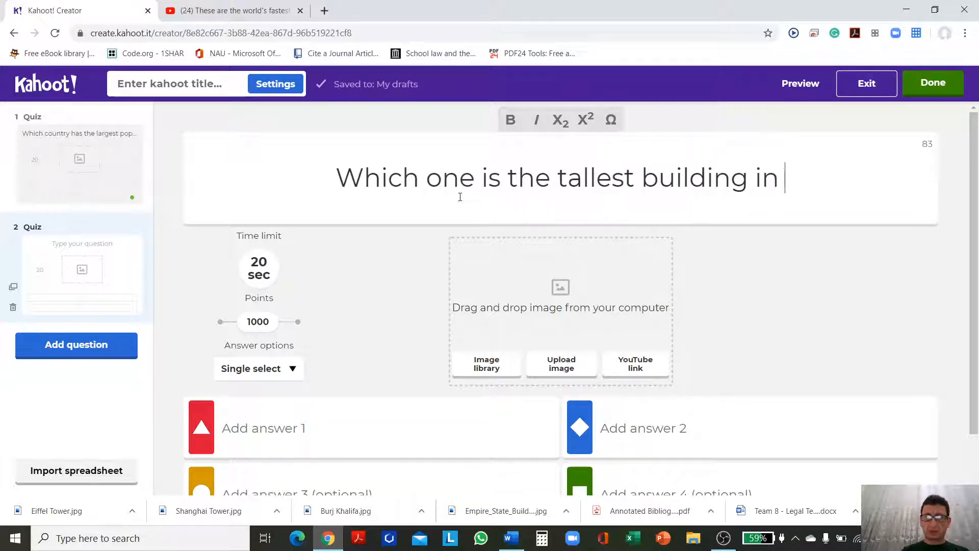
pyautogui.write('the world')
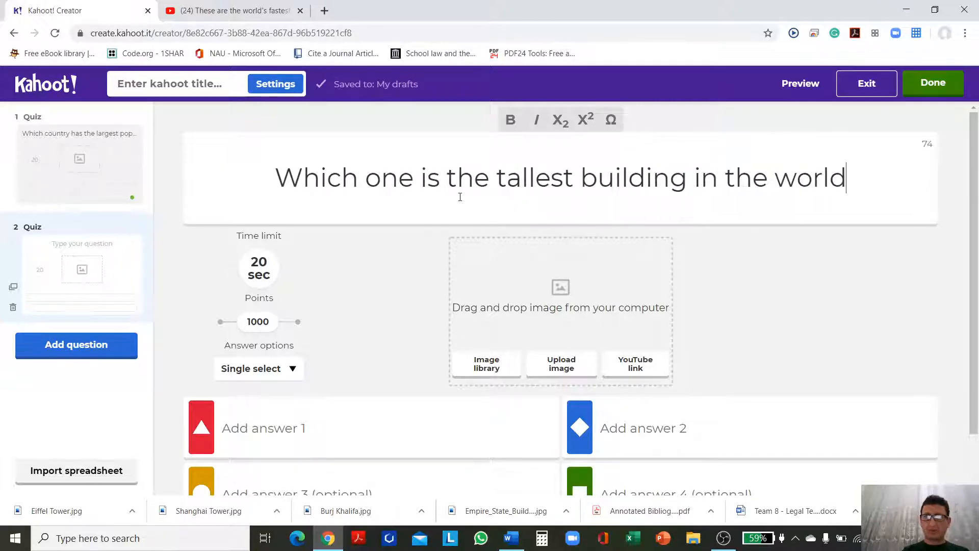
pyautogui.write('?')
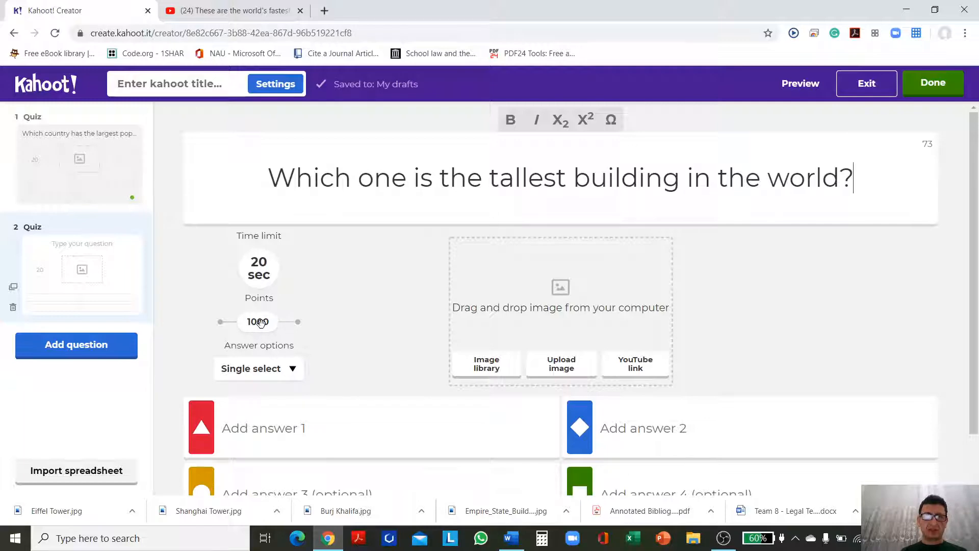
# Step: Upload Burj Khalifa.jpg from the Pictures folder as answer 1 of the tallest building question and mark it as correct
pyautogui.scroll(-1, 292, 367)
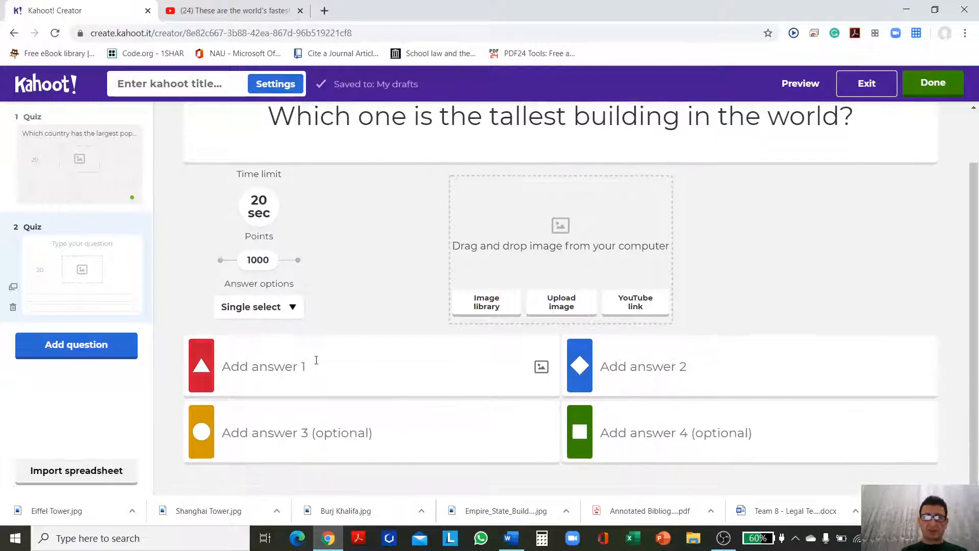
pyautogui.click(321, 373)
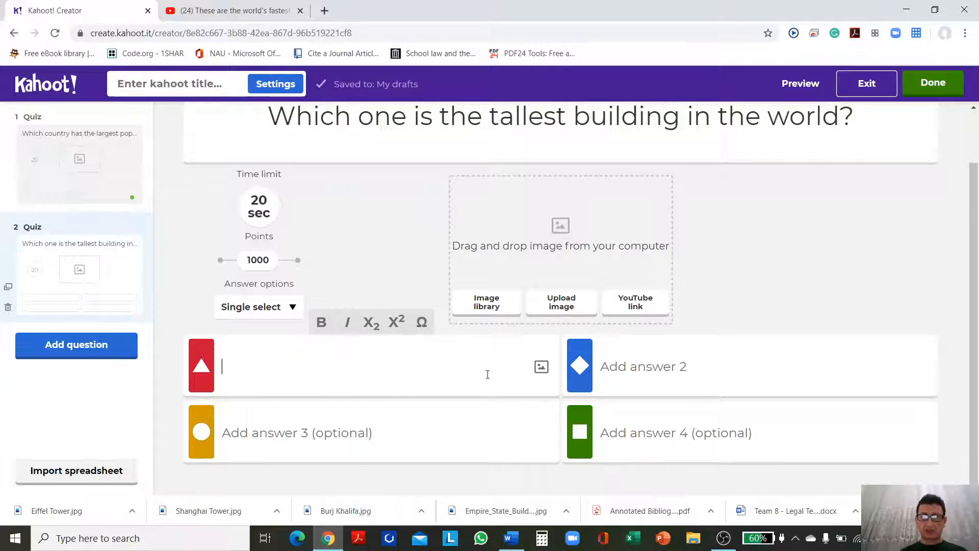
pyautogui.click(541, 367)
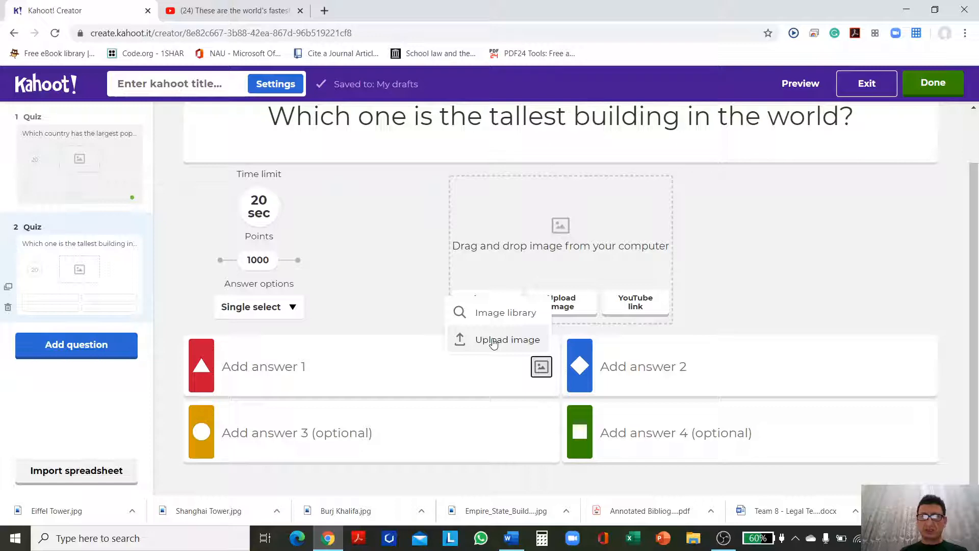
pyautogui.click(493, 340)
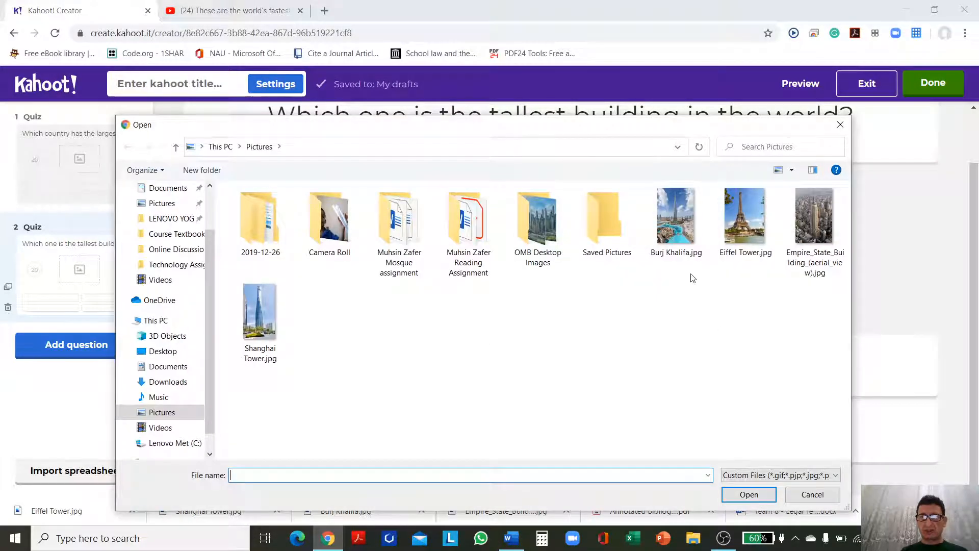
pyautogui.doubleClick(675, 220)
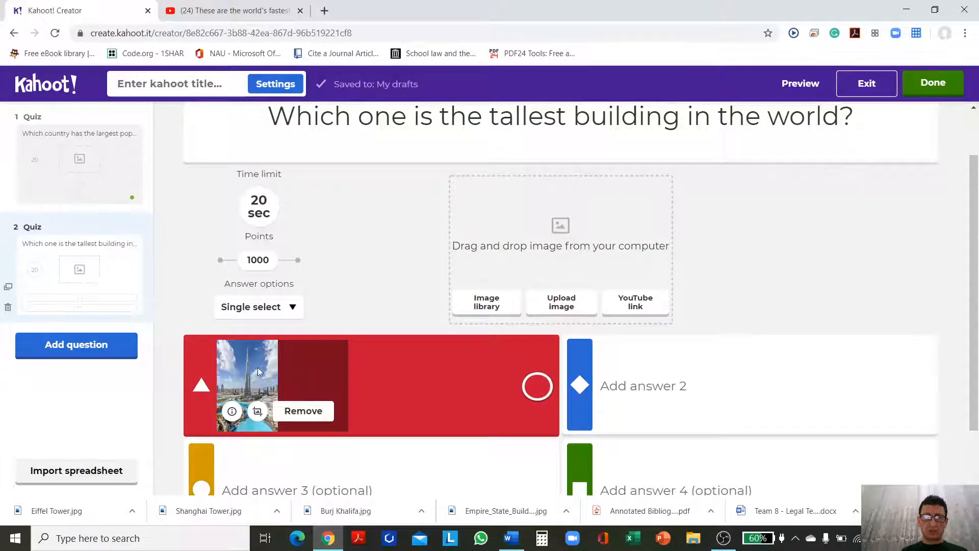
pyautogui.click(537, 388)
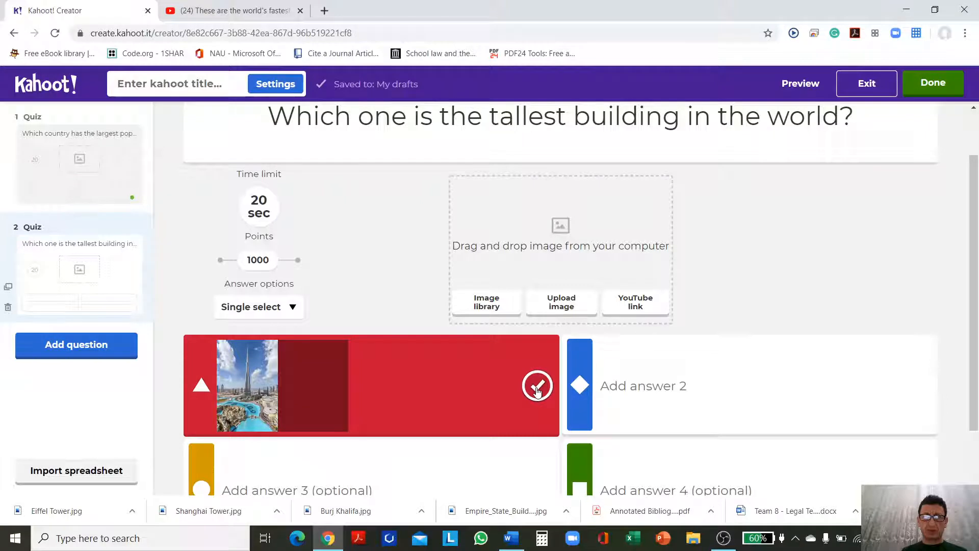
# Step: Upload Eiffel Tower.jpg from the Pictures folder as the image for answer 2
pyautogui.click(675, 386)
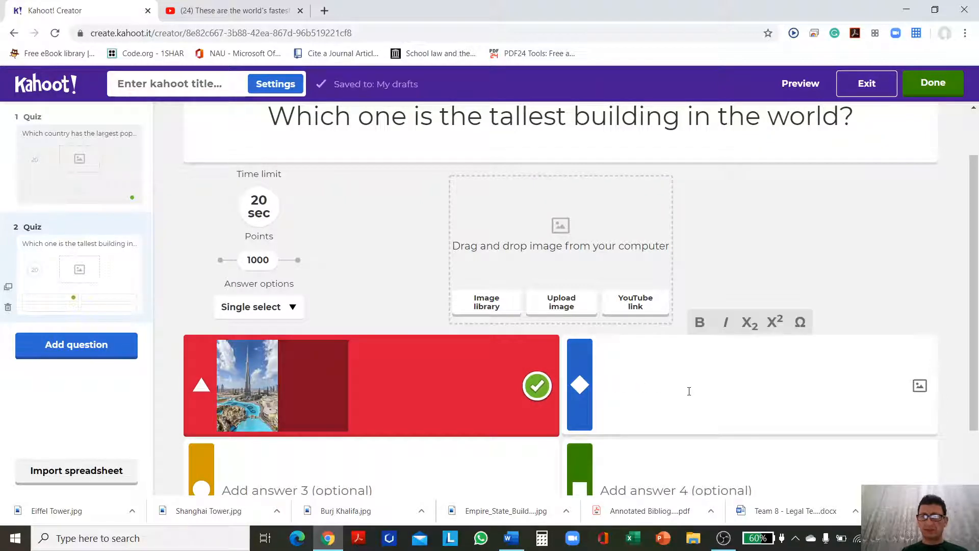
pyautogui.click(919, 386)
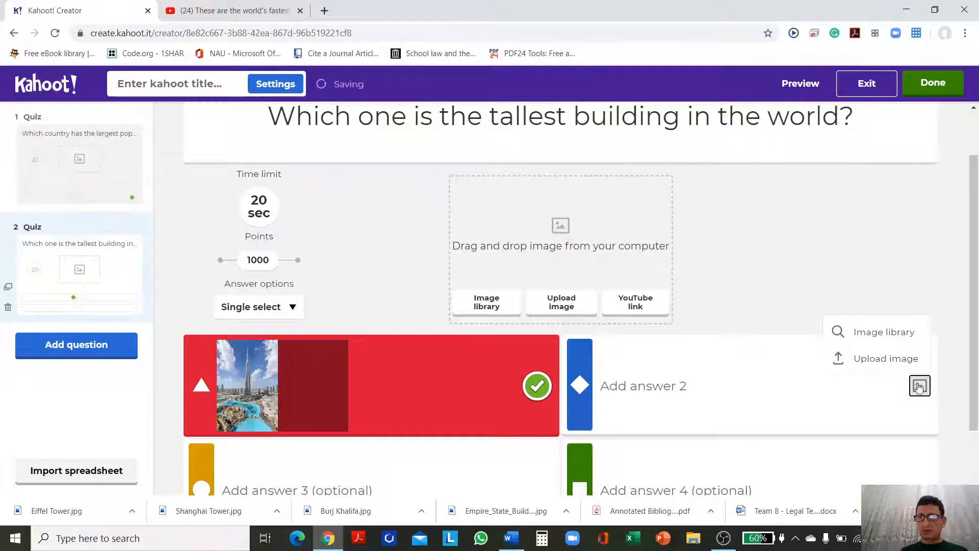
pyautogui.click(889, 362)
pyautogui.doubleClick(741, 227)
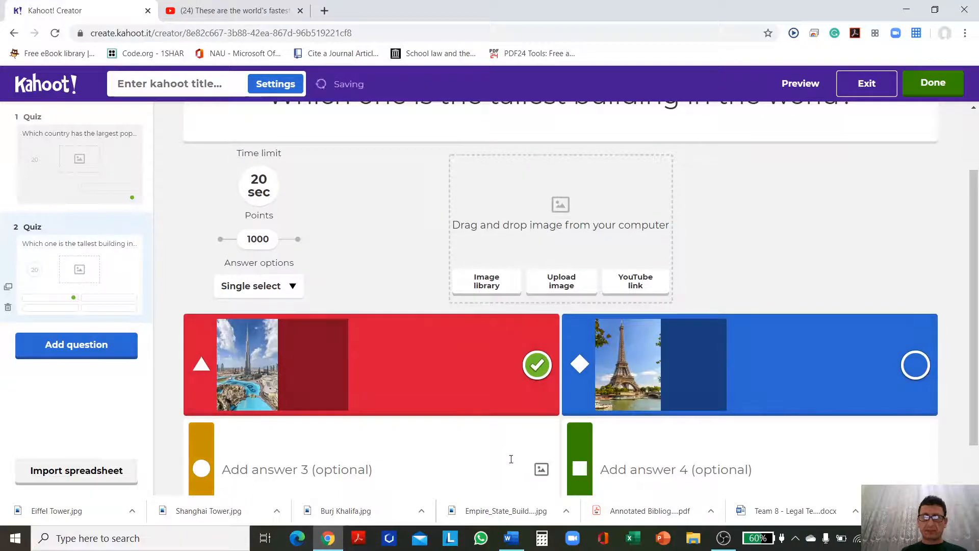
# Step: Upload Empire_State_Building_(aerial_view).jpg as the image for answer 3 and Shanghai Tower.jpg for answer 4
pyautogui.click(541, 469)
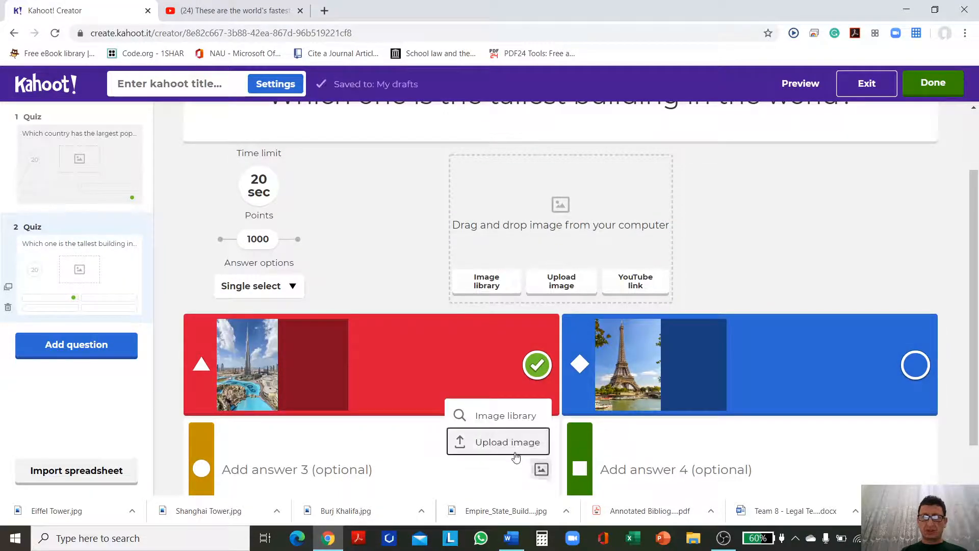
pyautogui.click(507, 442)
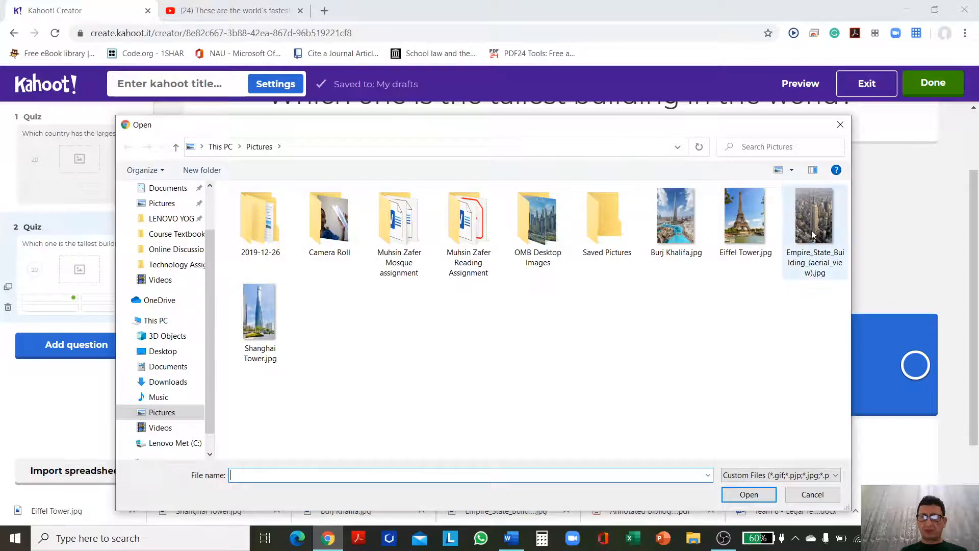
pyautogui.doubleClick(812, 224)
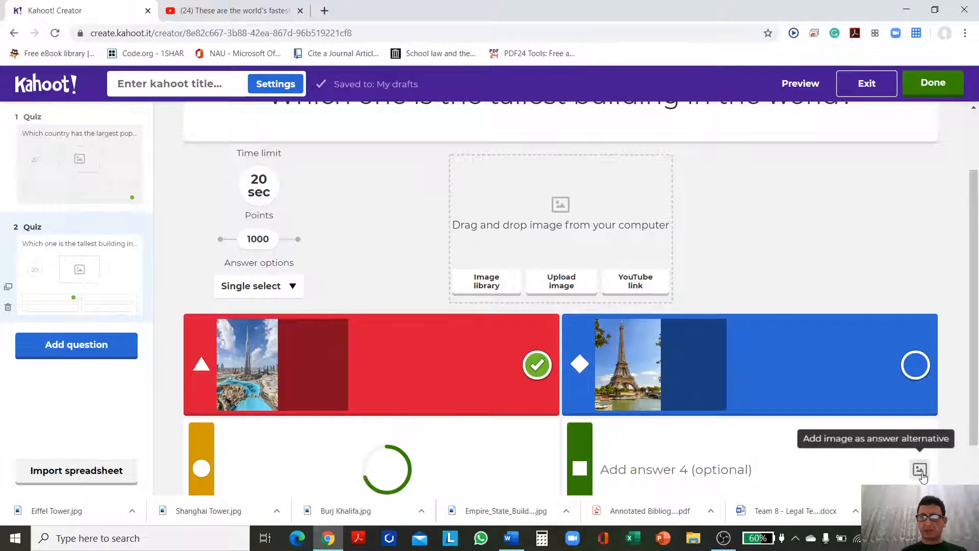
pyautogui.click(921, 473)
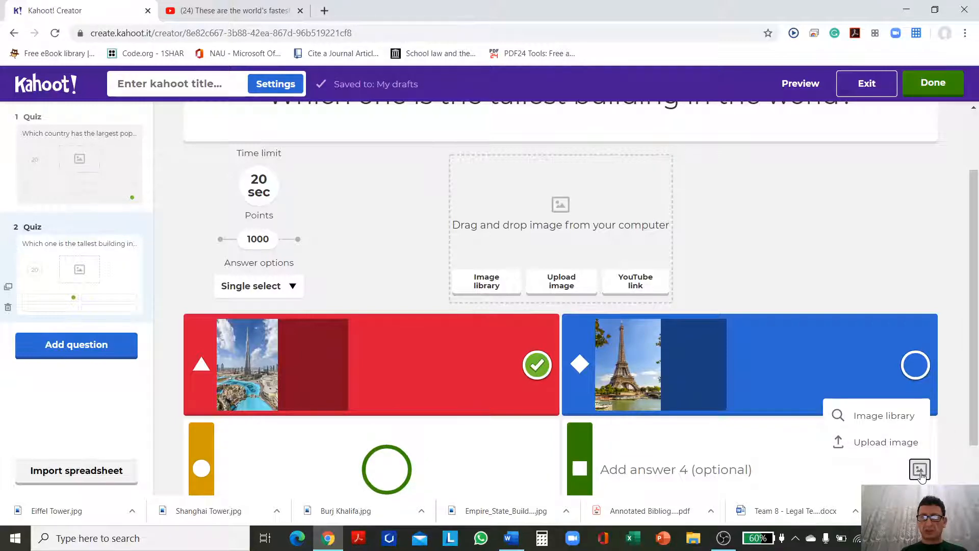
pyautogui.click(887, 442)
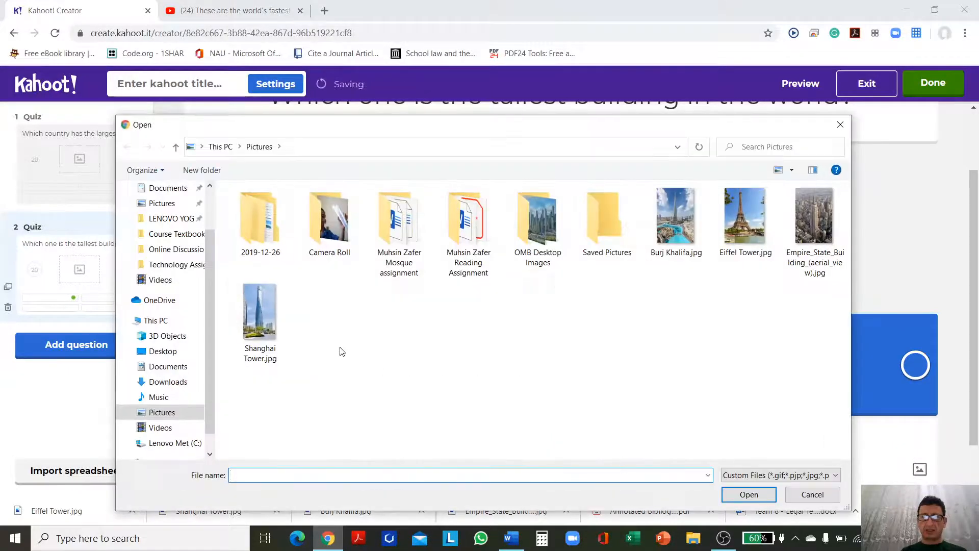
pyautogui.click(261, 322)
pyautogui.doubleClick(260, 322)
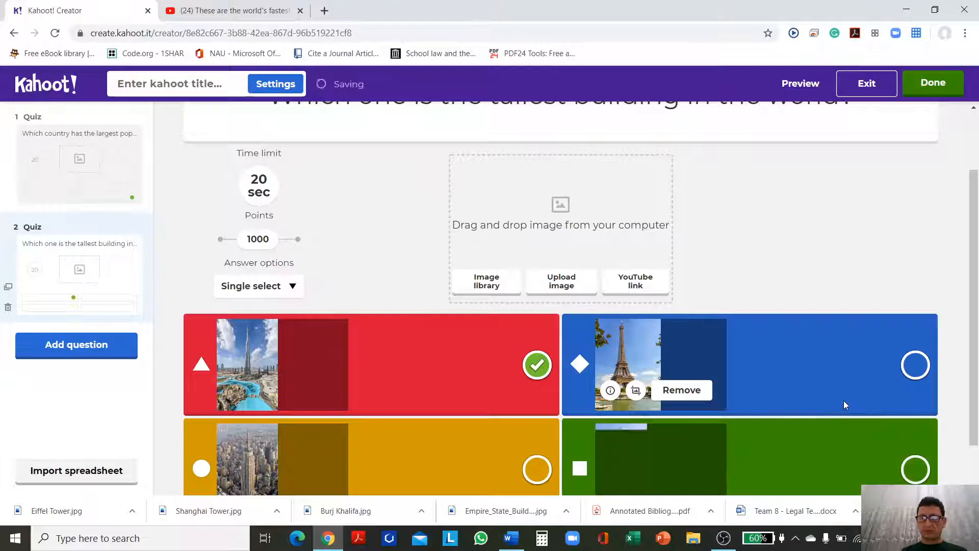
# Step: Check the four image answers and preview the tallest building question, returning to the editor when done
pyautogui.scroll(-1, 760, 326)
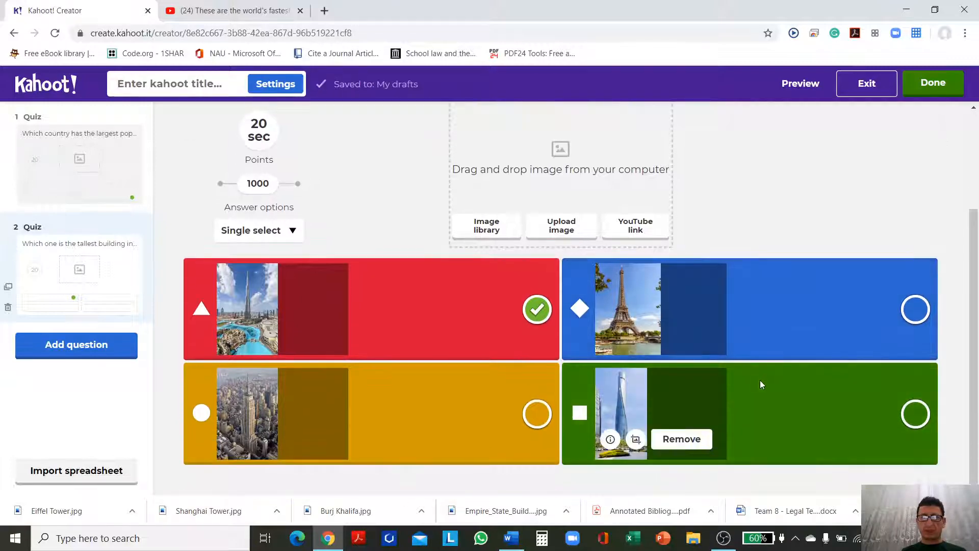
pyautogui.scroll(2, 758, 383)
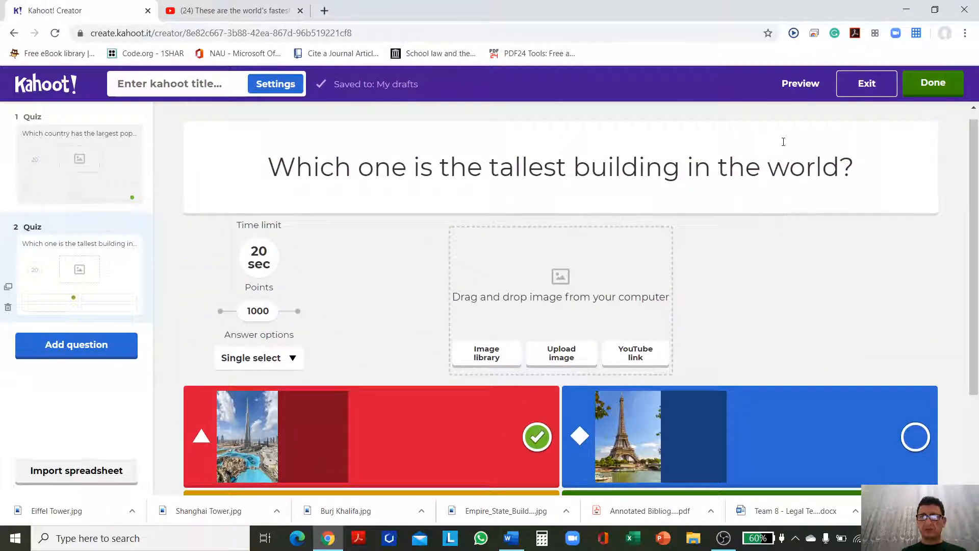
pyautogui.click(797, 85)
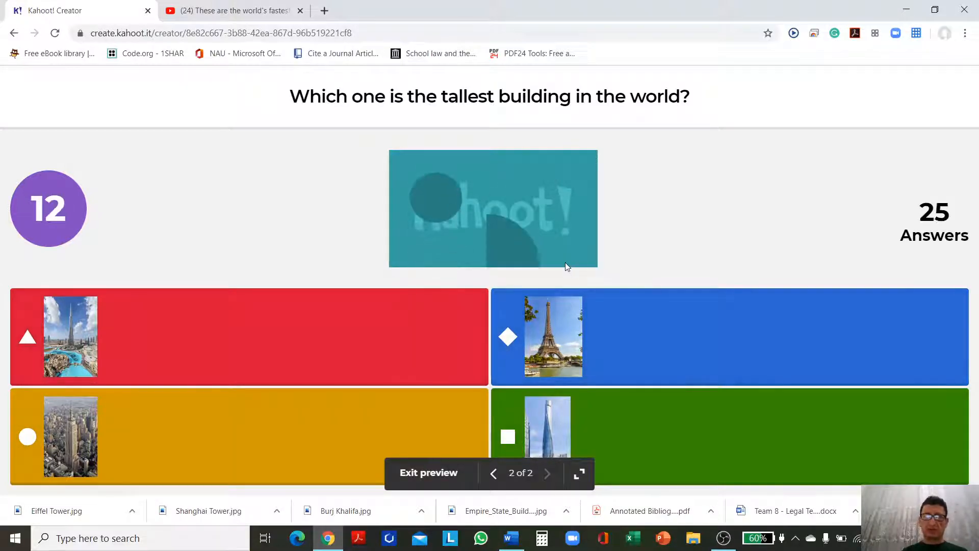
pyautogui.press('Escape')
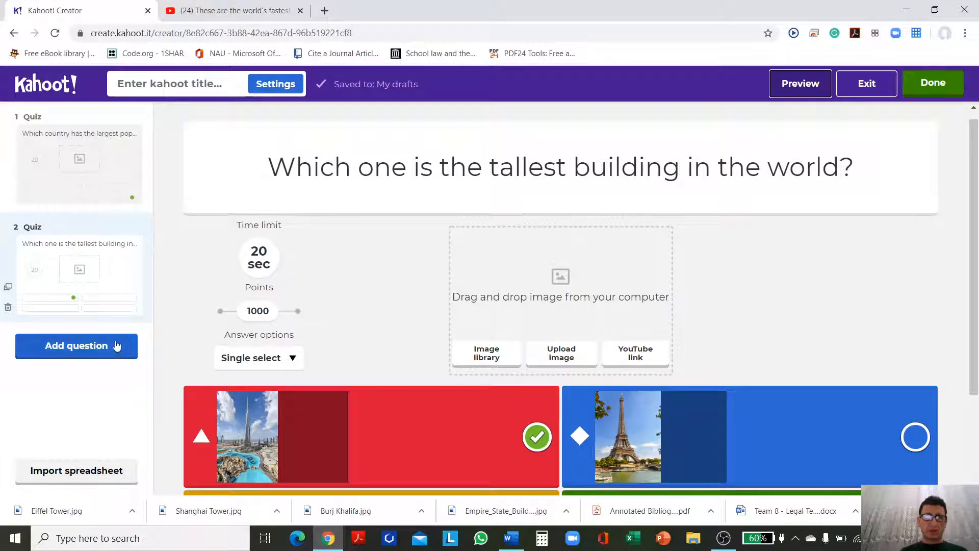
# Step: Add a third question of type Quiz with the text "Watch the video and find the fastest animal in the world."
pyautogui.click(84, 349)
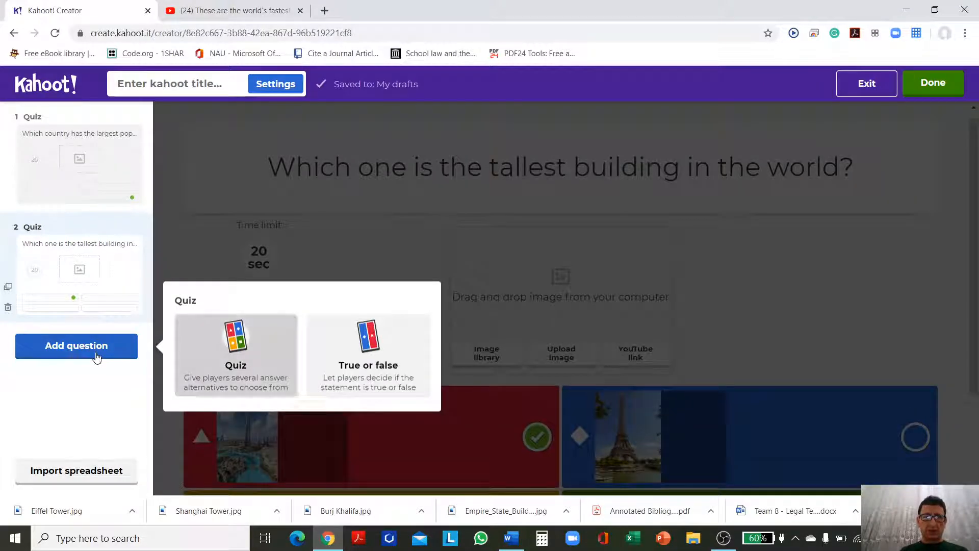
pyautogui.click(230, 364)
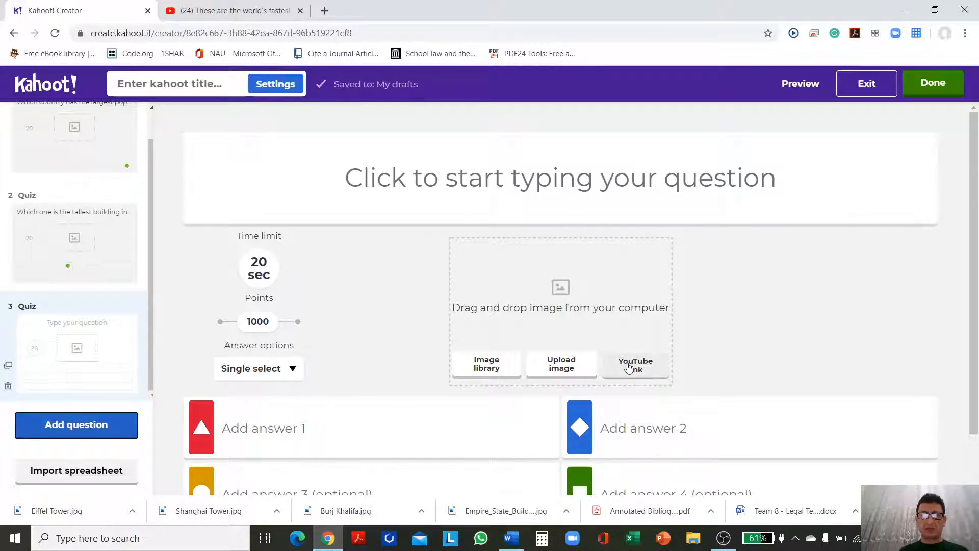
pyautogui.click(588, 214)
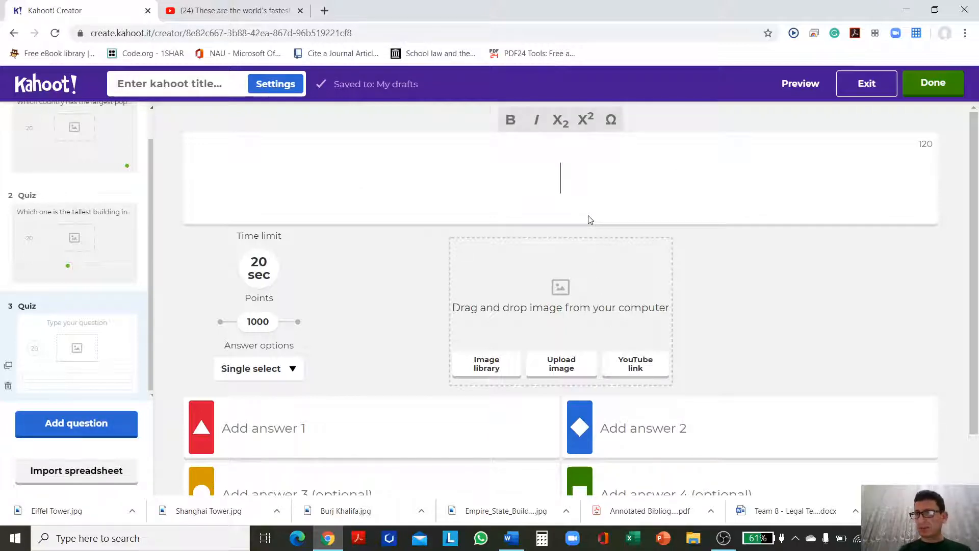
pyautogui.write('Watch th')
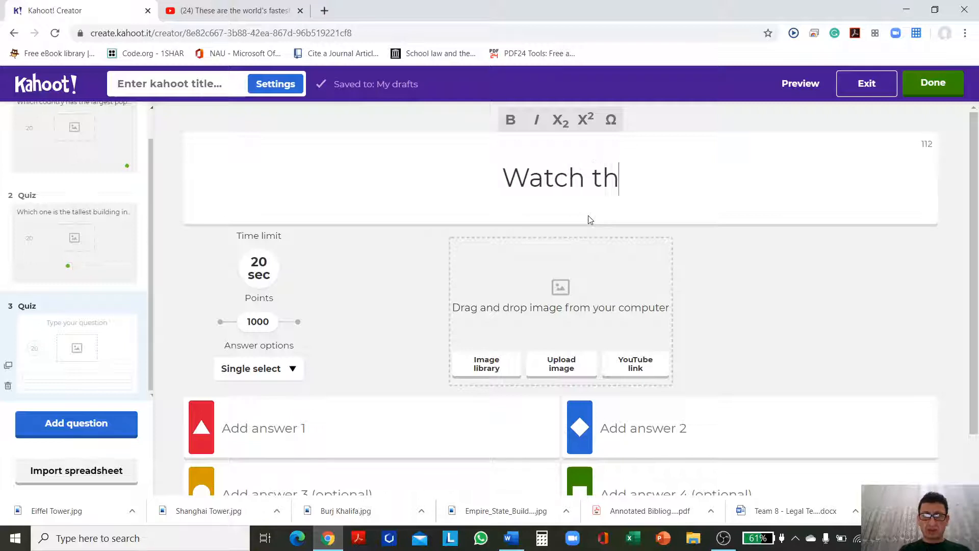
pyautogui.write('e viode')
pyautogui.press('BackSpace')
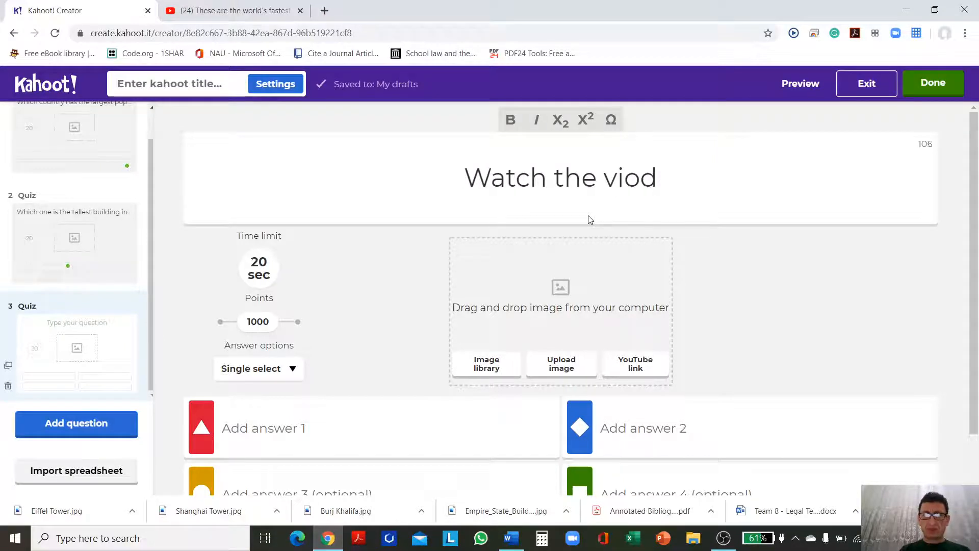
pyautogui.press('BackSpace')
pyautogui.press('BackSpace')
pyautogui.write('deo and ')
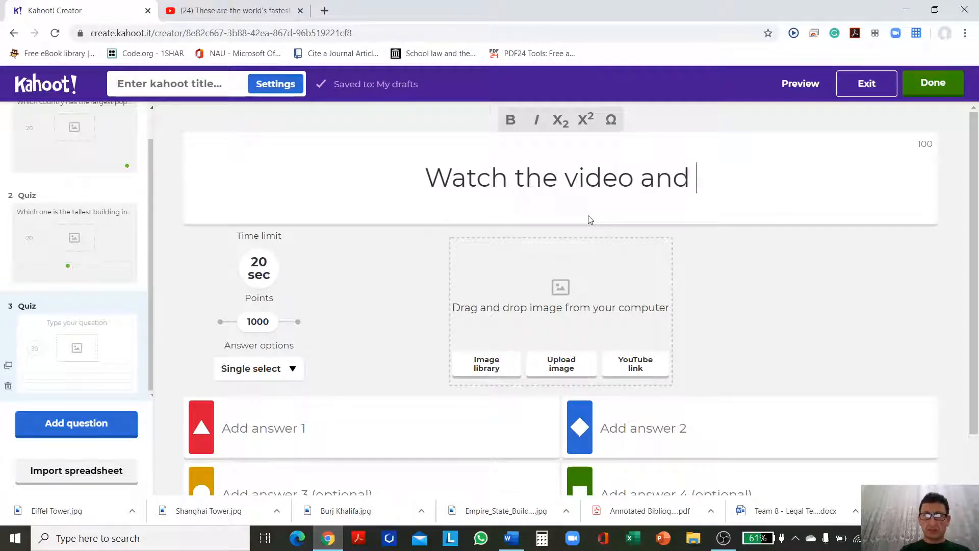
pyautogui.write('find the')
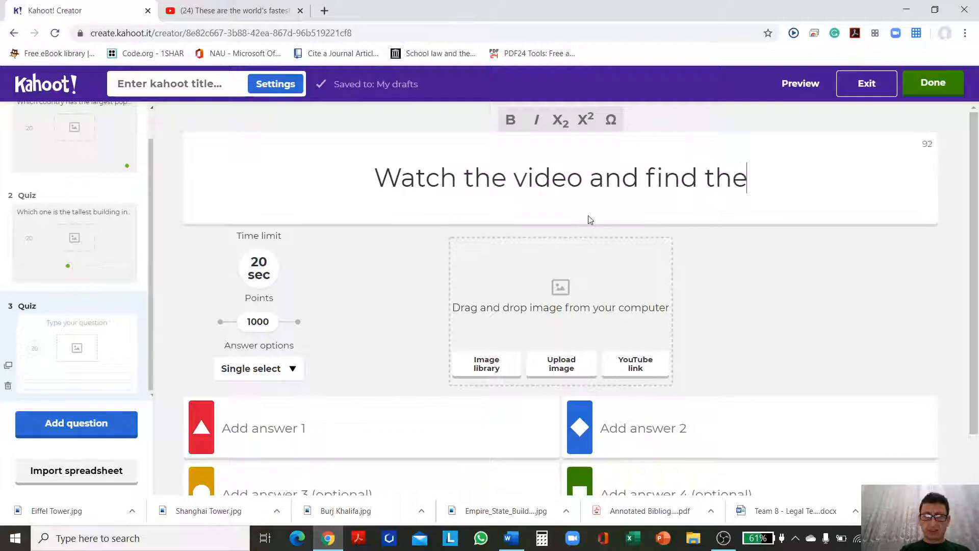
pyautogui.write(' fastest')
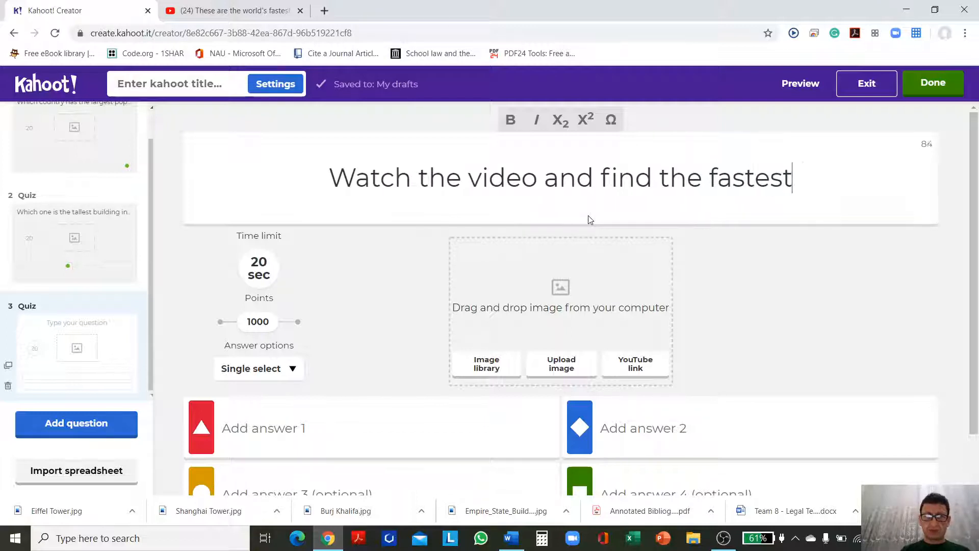
pyautogui.write(' animal in the')
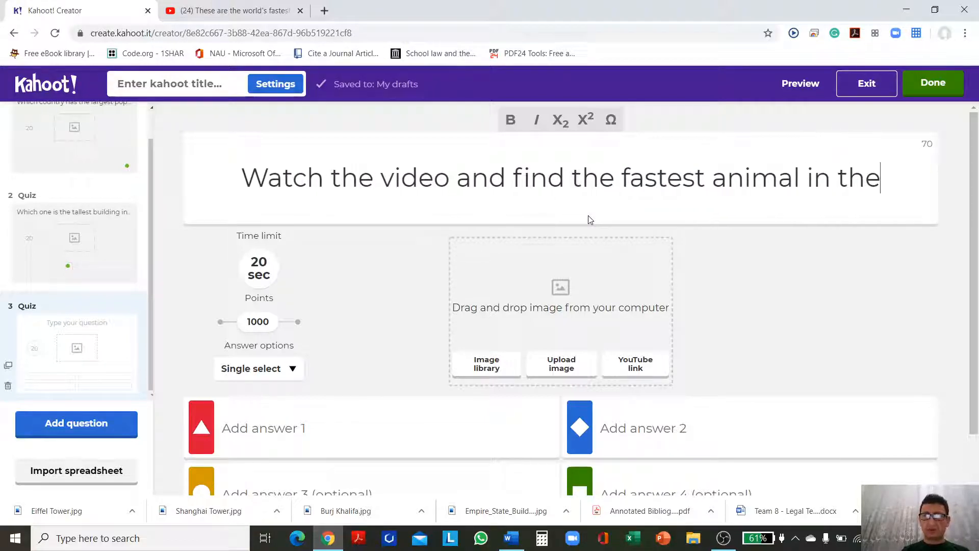
pyautogui.write(' world')
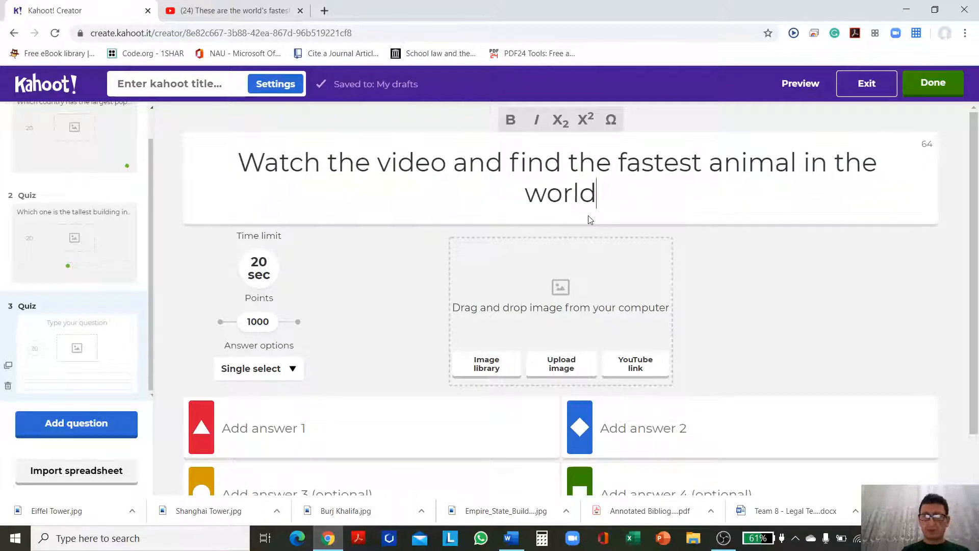
pyautogui.write('.')
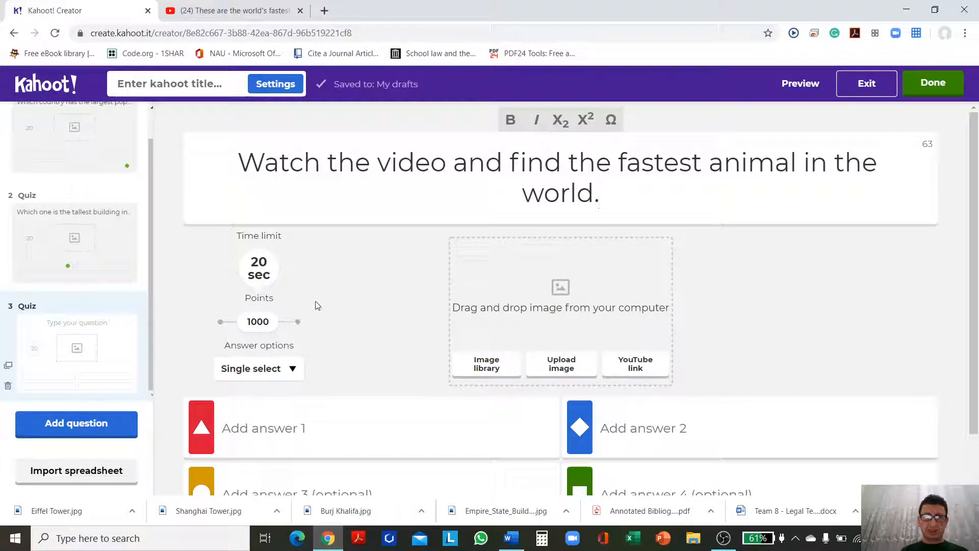
# Step: Copy the address of the YouTube video "These are the world's fastest animals" and paste it as the third question's YouTube link
pyautogui.scroll(-1, 459, 295)
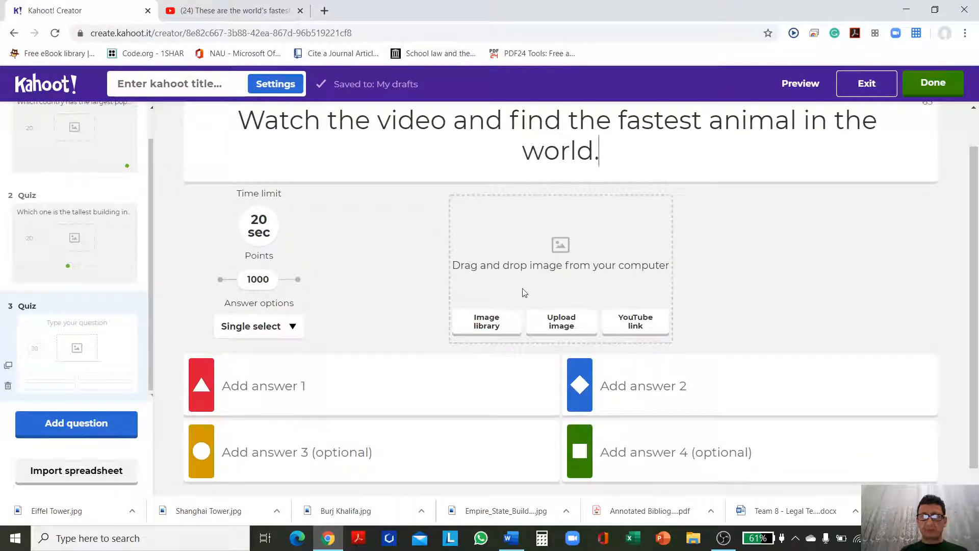
pyautogui.click(240, 11)
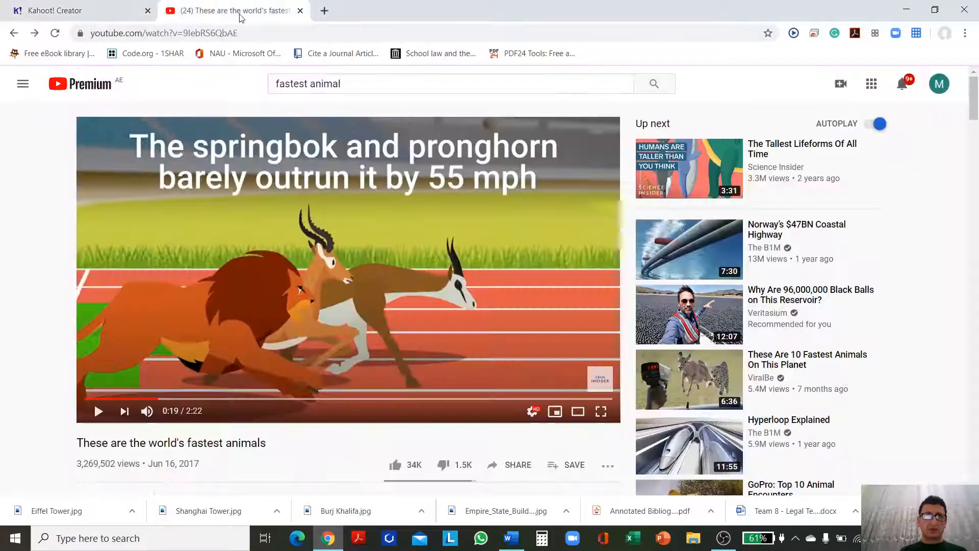
pyautogui.click(260, 32)
pyautogui.hotkey('ctrl', 'c')
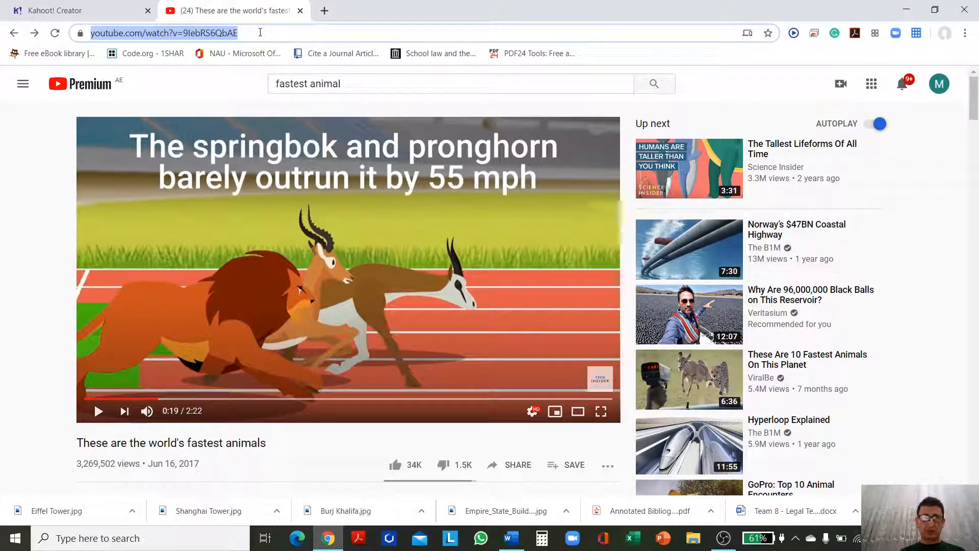
pyautogui.click(104, 15)
pyautogui.click(637, 329)
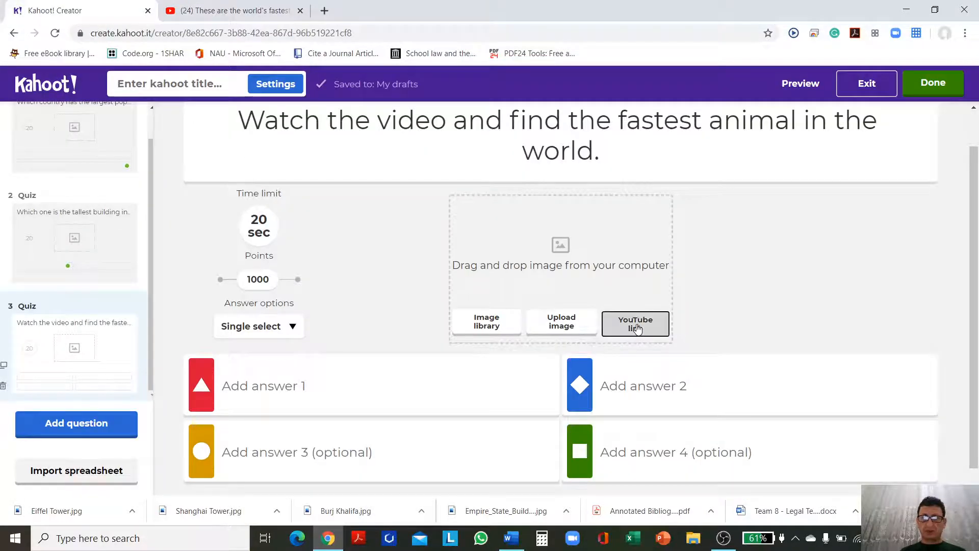
pyautogui.hotkey('ctrl', 'v')
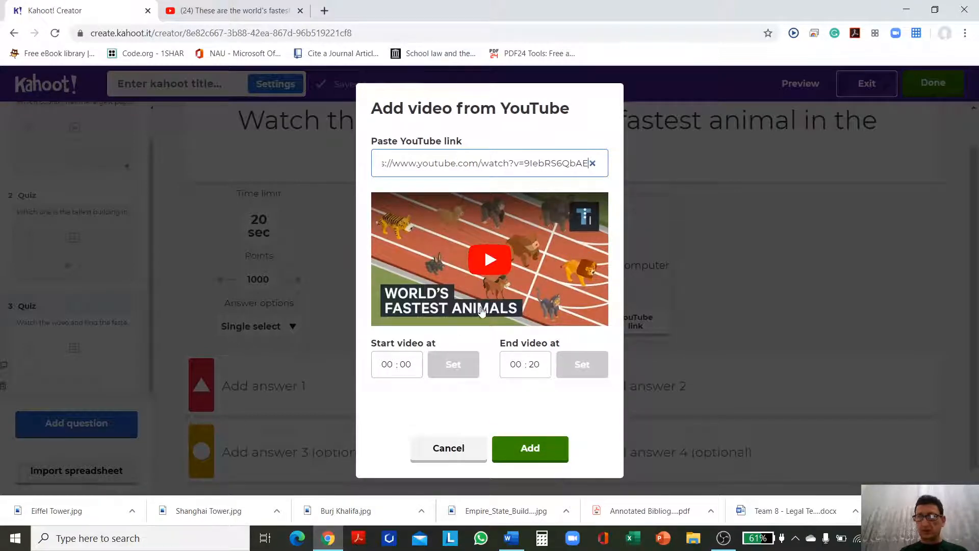
# Step: Set the YouTube video to end at 02:05 and add it to the third question
pyautogui.click(521, 367)
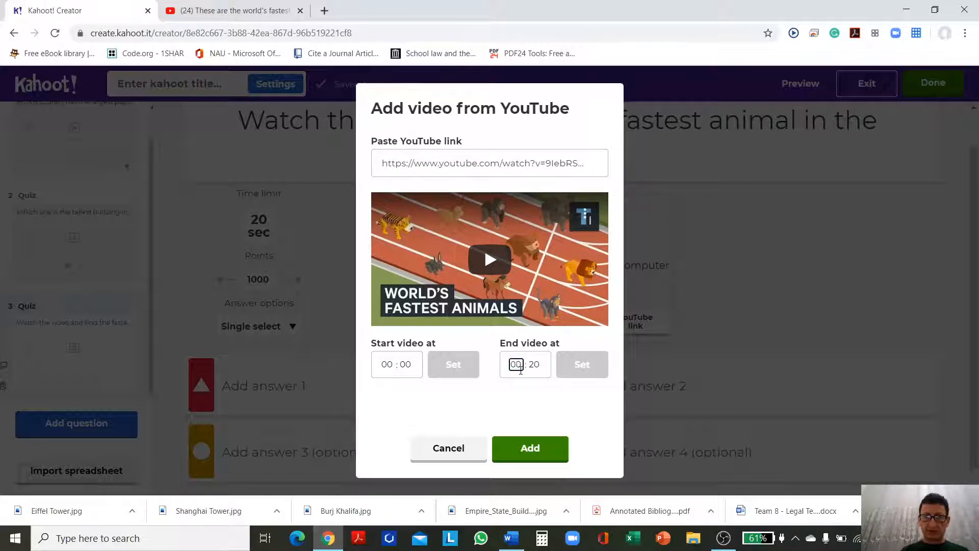
pyautogui.write('2')
pyautogui.click(535, 364)
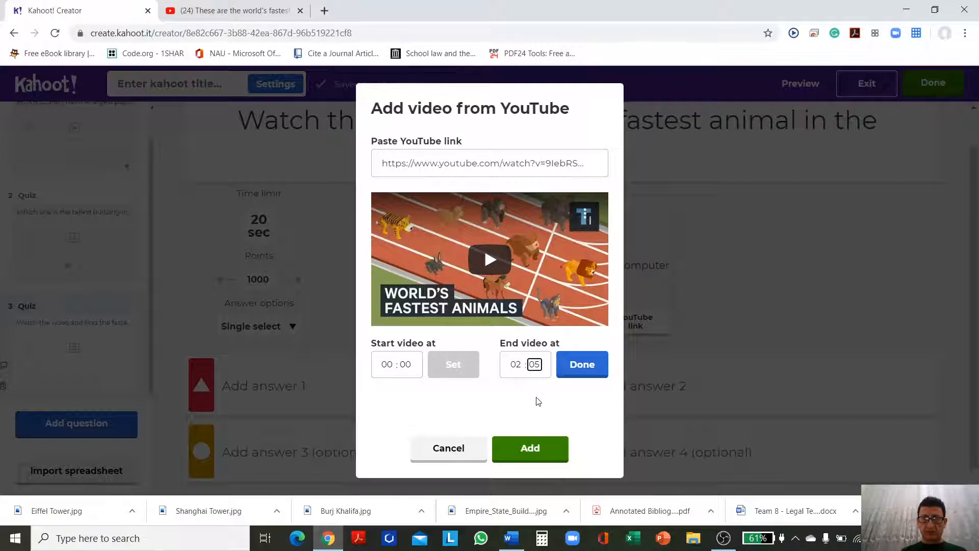
pyautogui.click(582, 365)
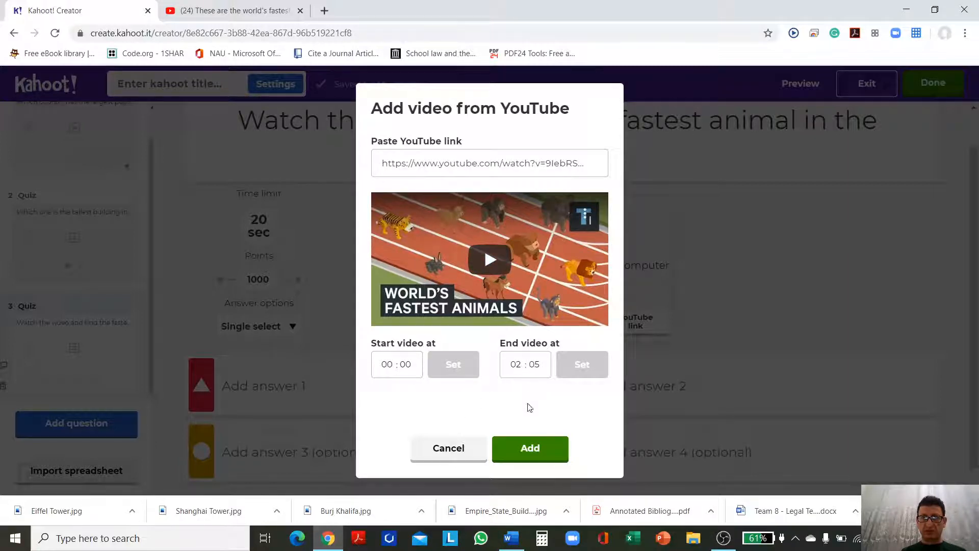
pyautogui.click(530, 450)
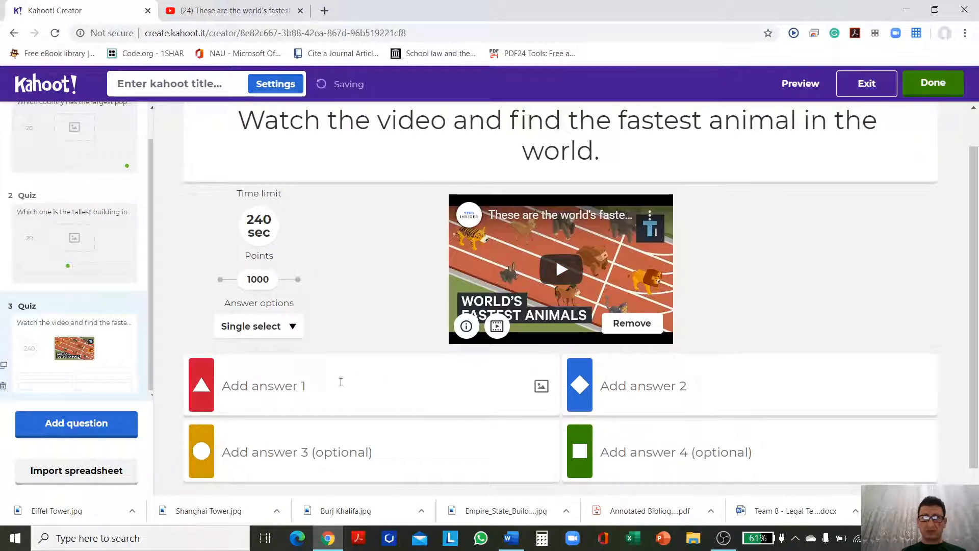
# Step: Enter "Cheetah" as answer 1 and "Peregrine Falcon" as answer 2 of the fastest animal question
pyautogui.click(340, 382)
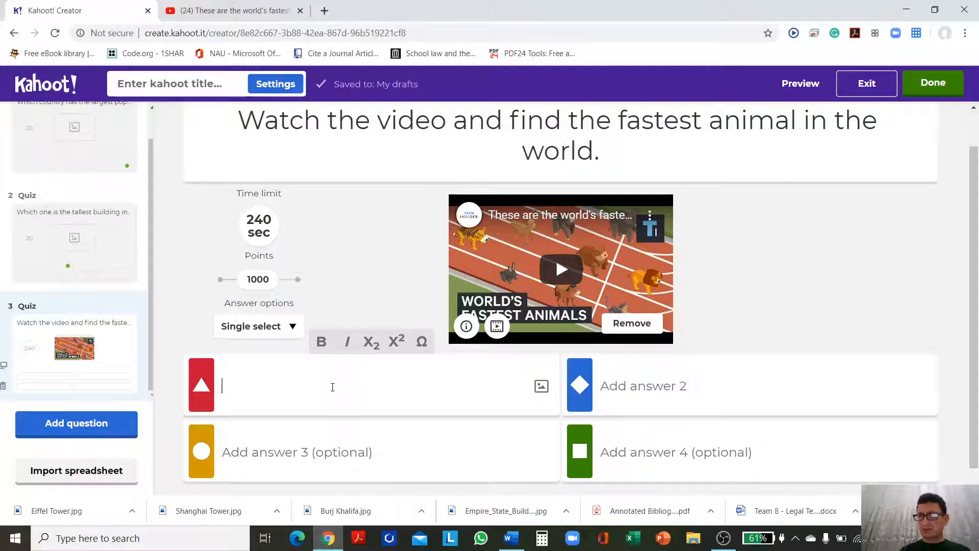
pyautogui.write('Cheetah')
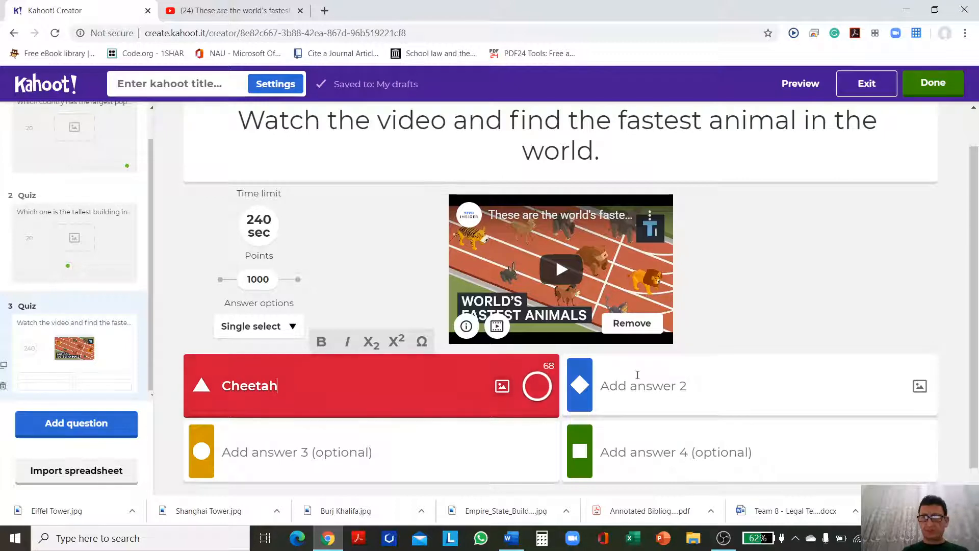
pyautogui.click(689, 380)
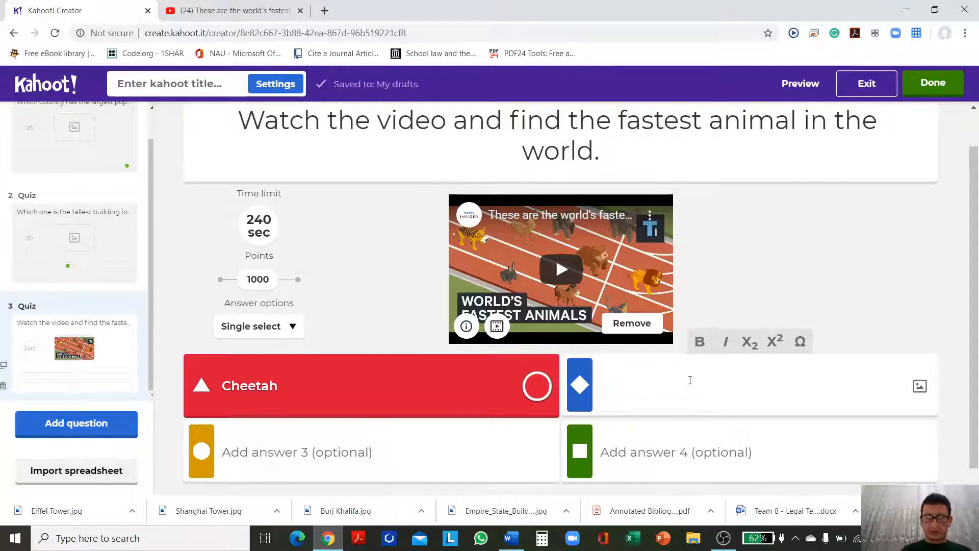
pyautogui.write('Peregr')
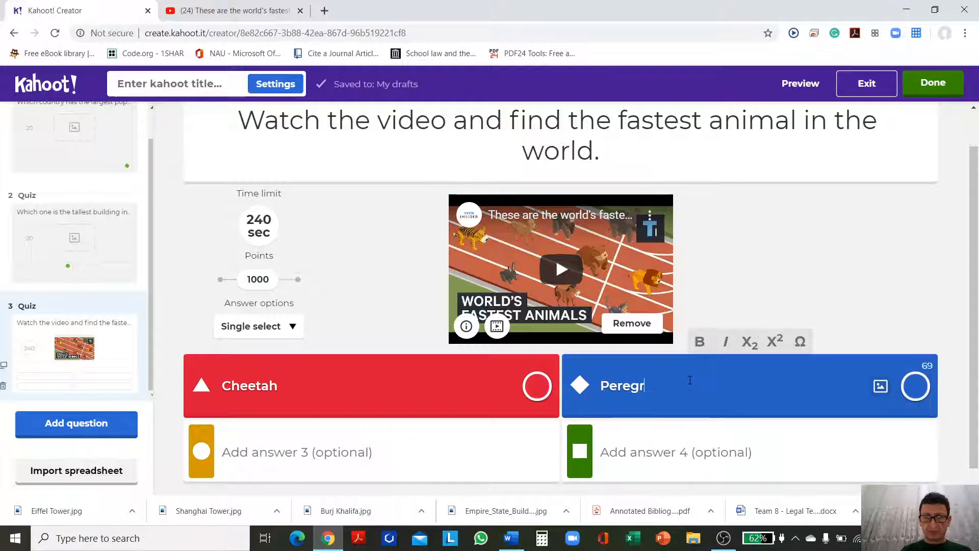
pyautogui.write('ine Falcon')
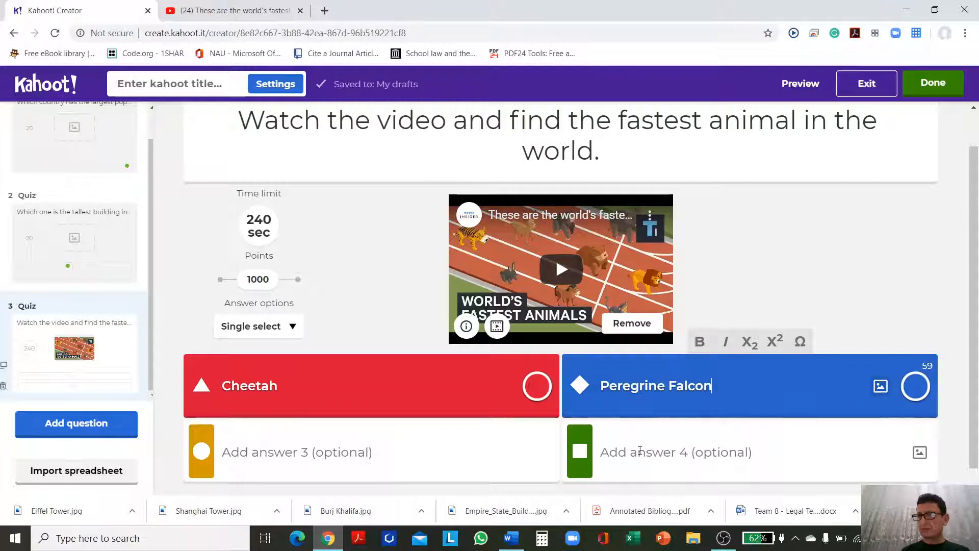
# Step: Enter "Golden Eagle" as answer 3 and "Sailfish" as answer 4, and mark Peregrine Falcon as the correct answer
pyautogui.click(365, 453)
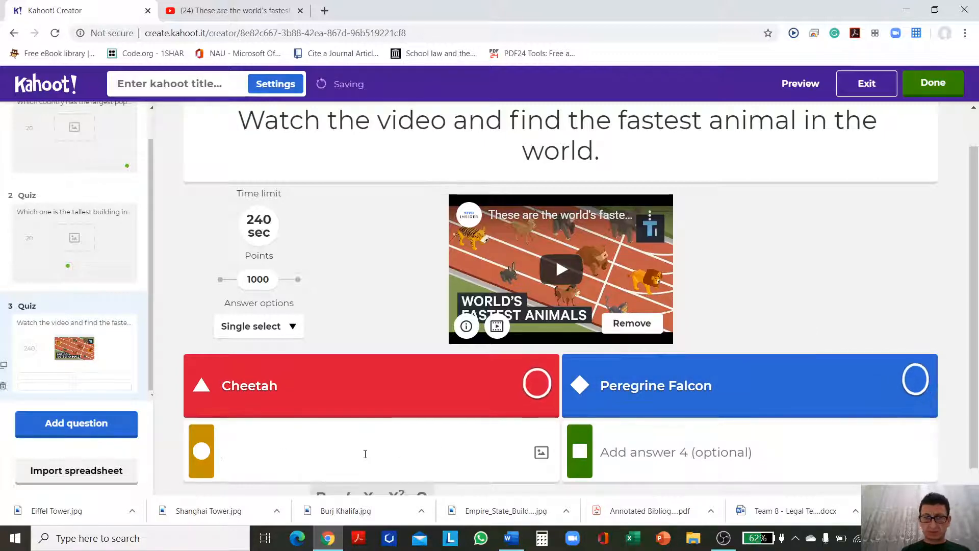
pyautogui.write('Golden Eagle')
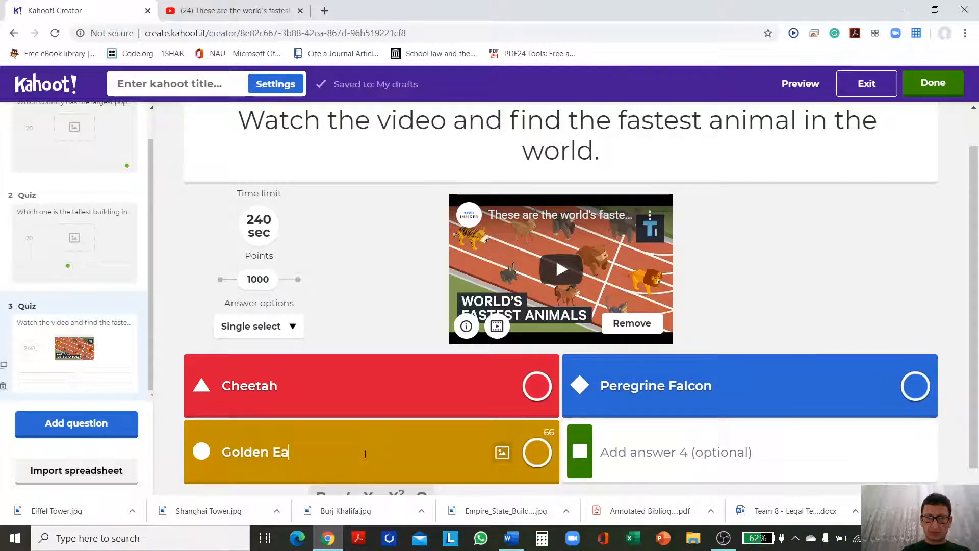
pyautogui.click(641, 451)
pyautogui.write('Sail')
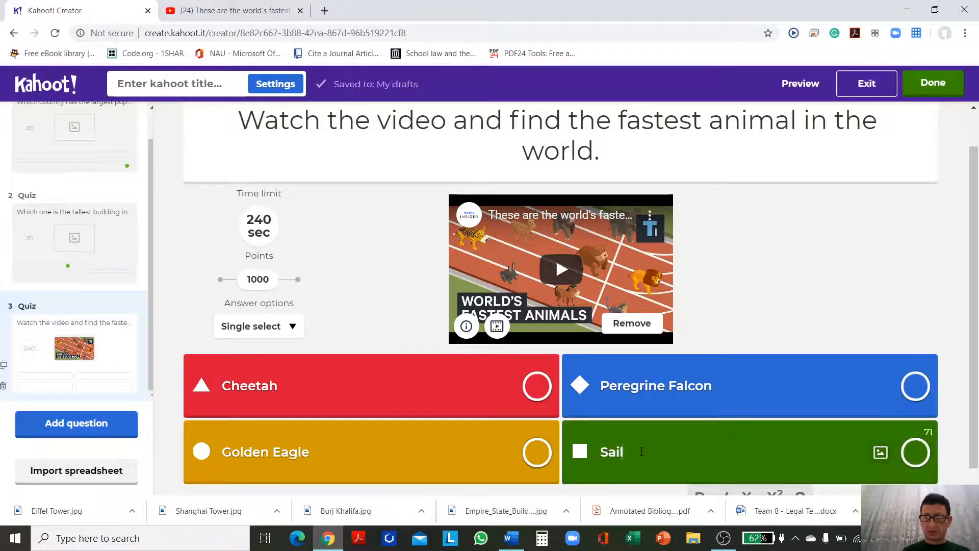
pyautogui.write('fish')
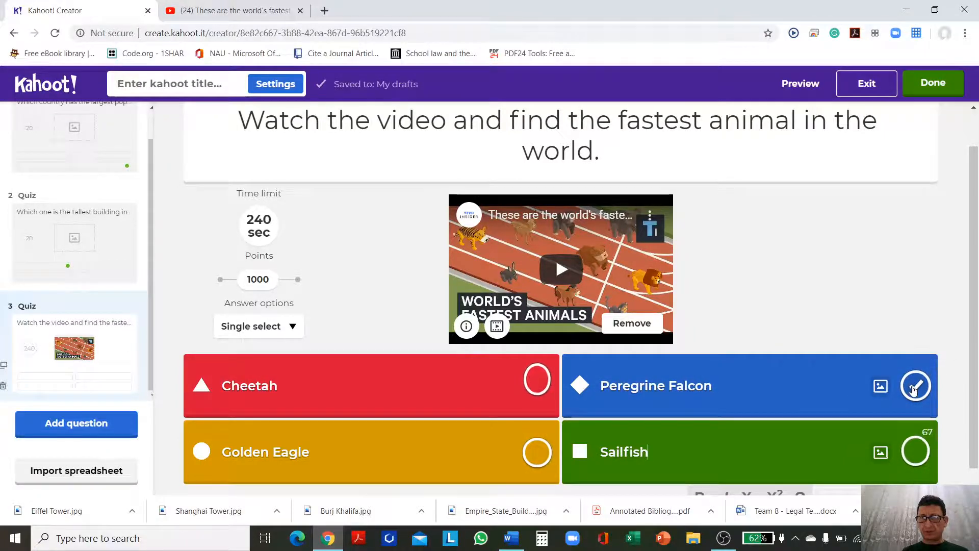
pyautogui.click(910, 388)
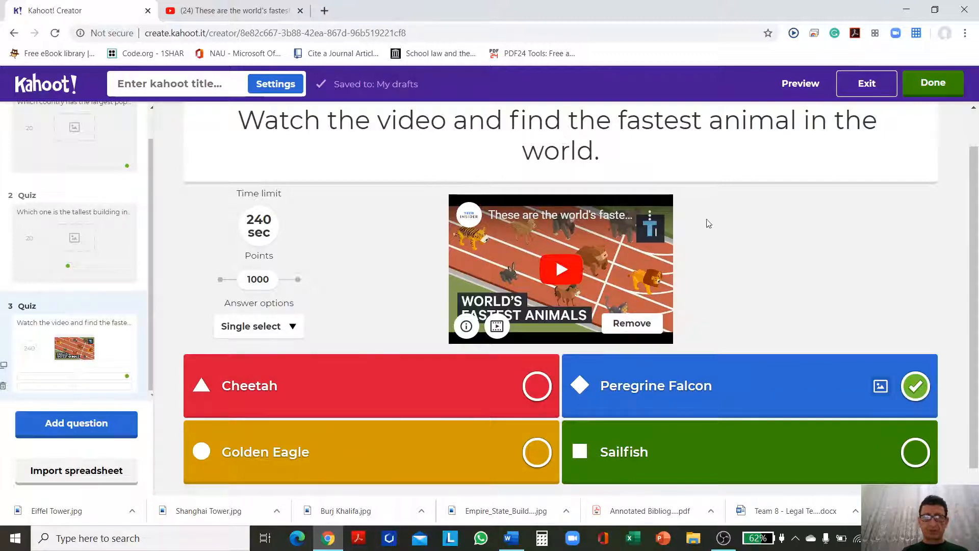
# Step: Preview the fastest animal question with its video and return to the editor
pyautogui.scroll(-1, 791, 262)
pyautogui.scroll(2, 788, 219)
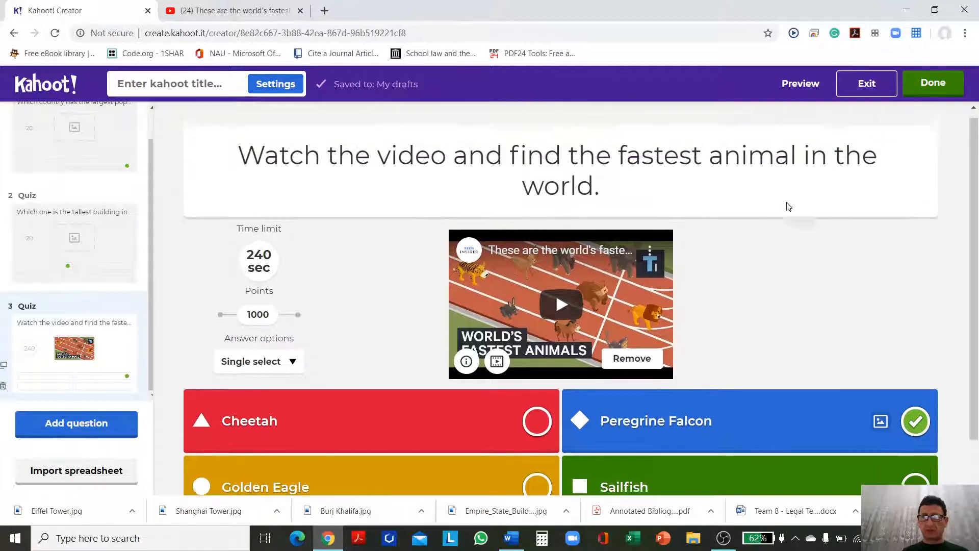
pyautogui.click(797, 86)
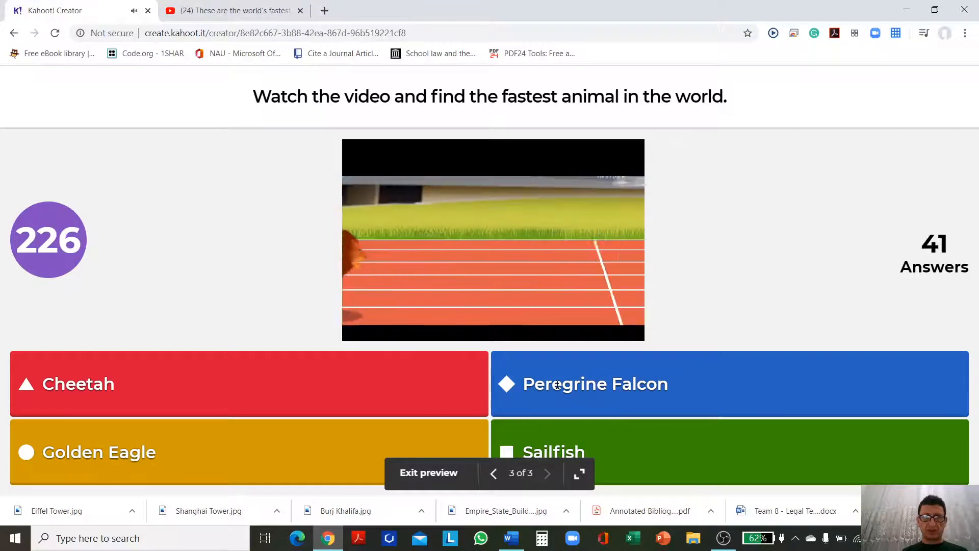
pyautogui.press('Escape')
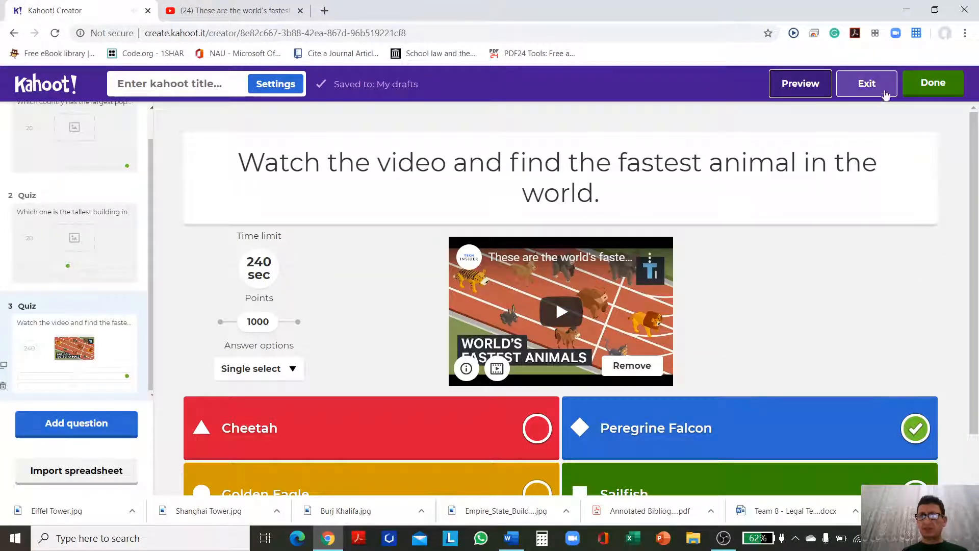
# Step: Finish the kahoot with "Superlative Adjectives" as both its title and its description
pyautogui.click(931, 86)
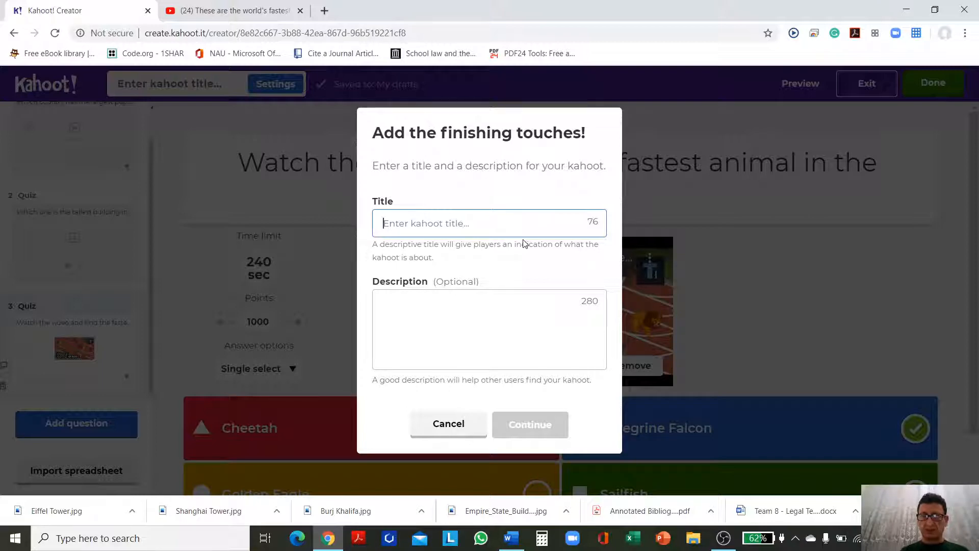
pyautogui.write('Super')
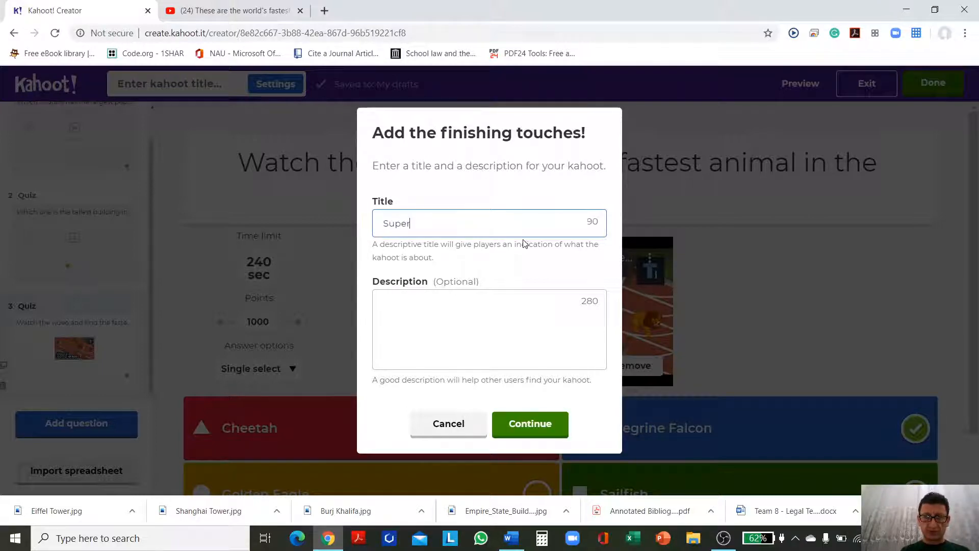
pyautogui.write('lative A')
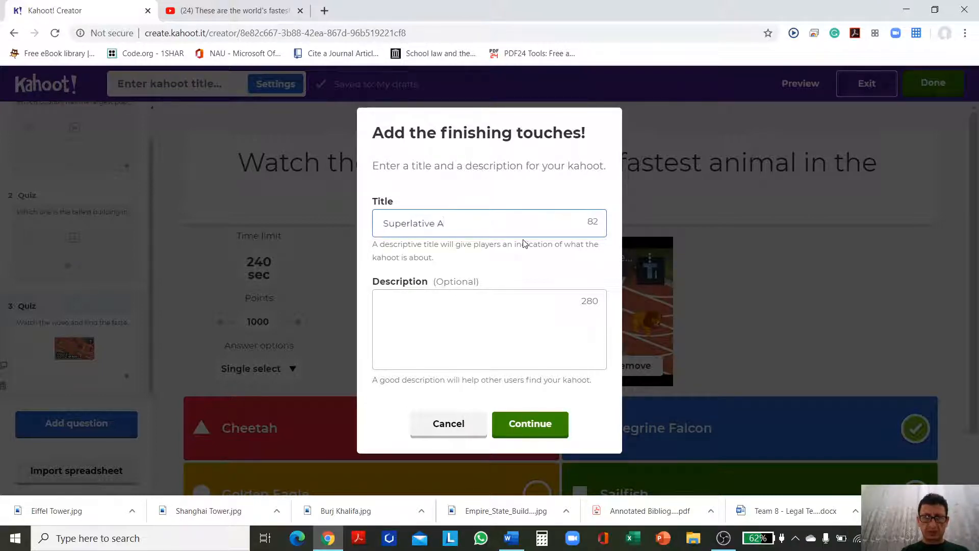
pyautogui.write('djectives')
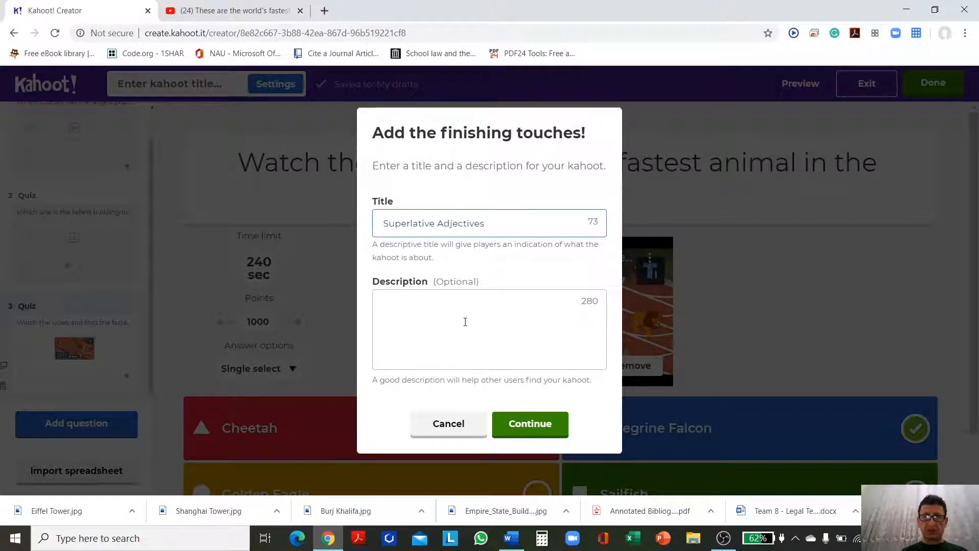
pyautogui.moveTo(502, 224); pyautogui.dragTo(382, 231)
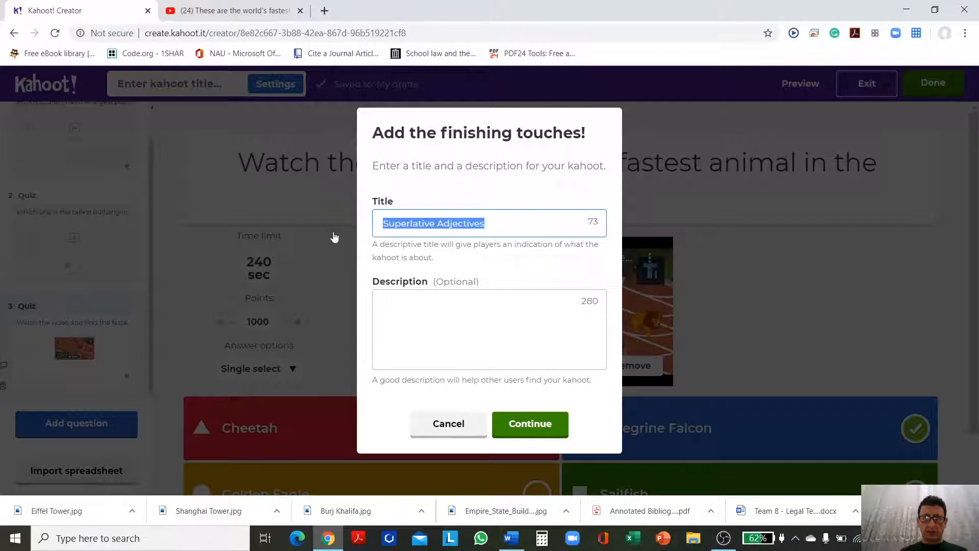
pyautogui.click(399, 305)
pyautogui.write('Superlative Adjectives')
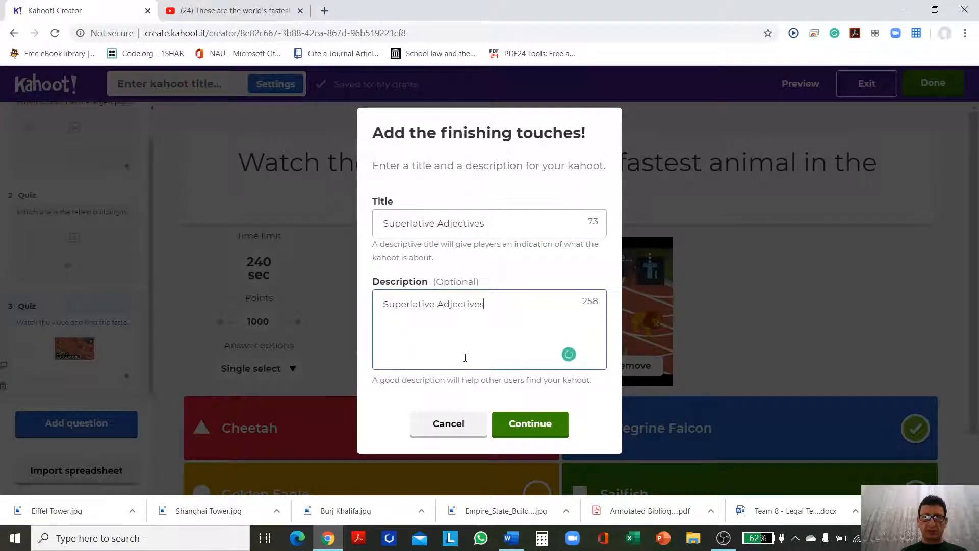
pyautogui.click(531, 426)
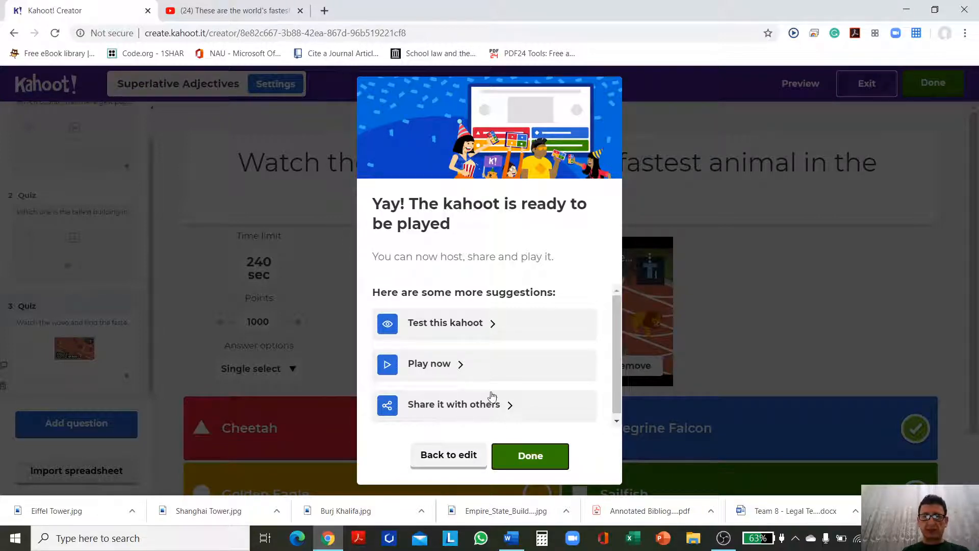
# Step: Launch a test of the kahoot in Classic mode and enter the displayed game PIN on the simulated phone
pyautogui.click(434, 325)
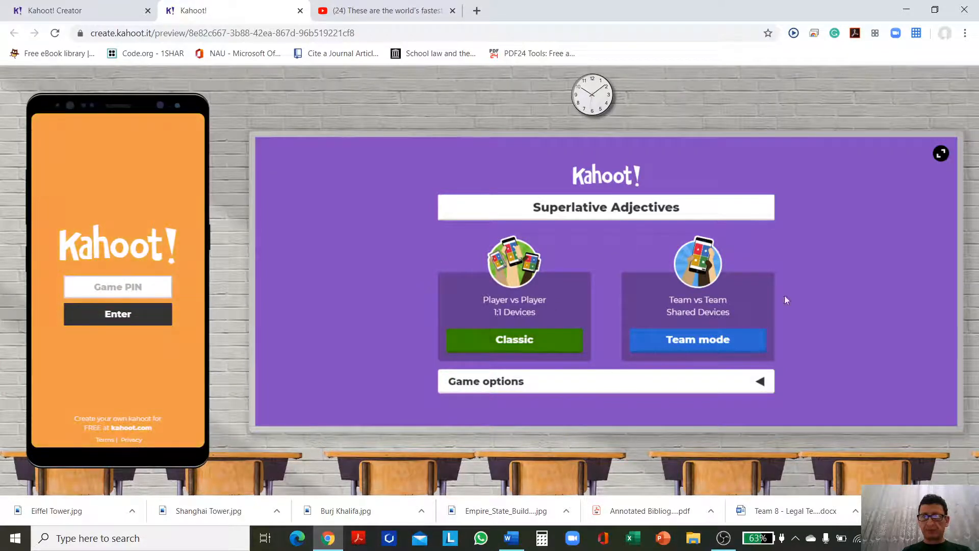
pyautogui.click(514, 342)
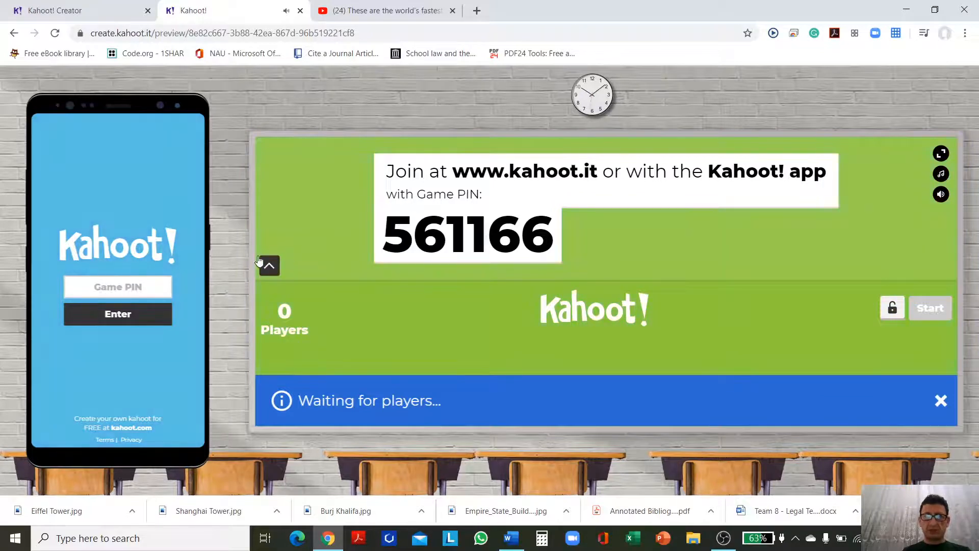
pyautogui.click(146, 287)
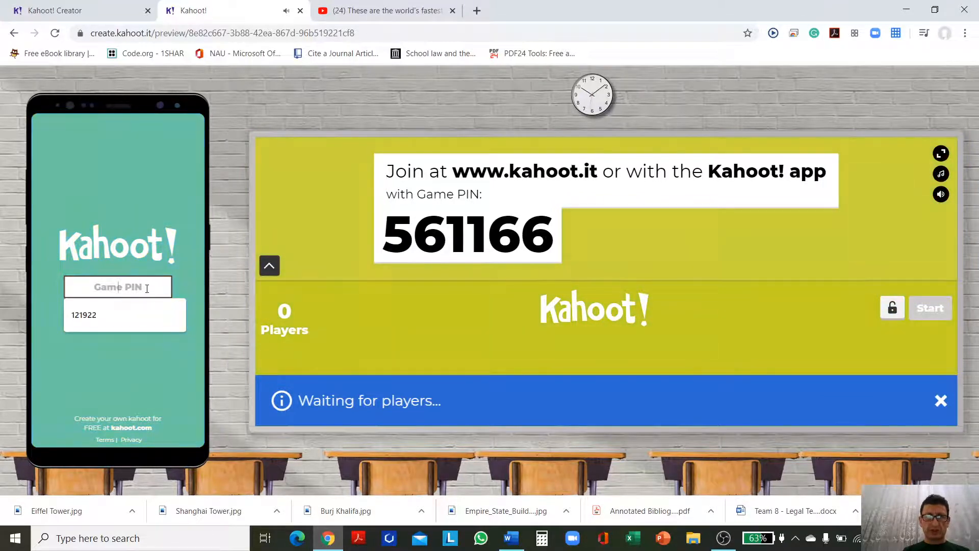
pyautogui.write('5')
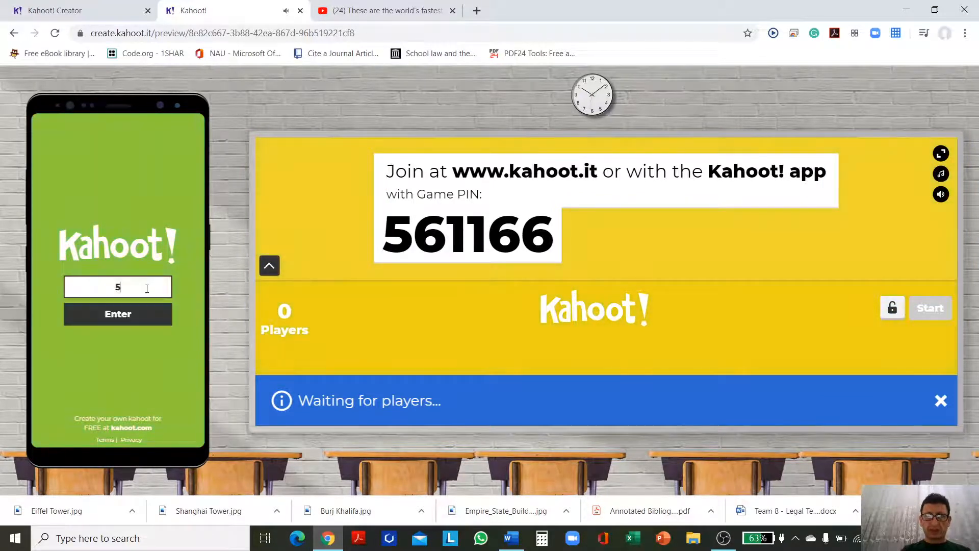
pyautogui.write('611')
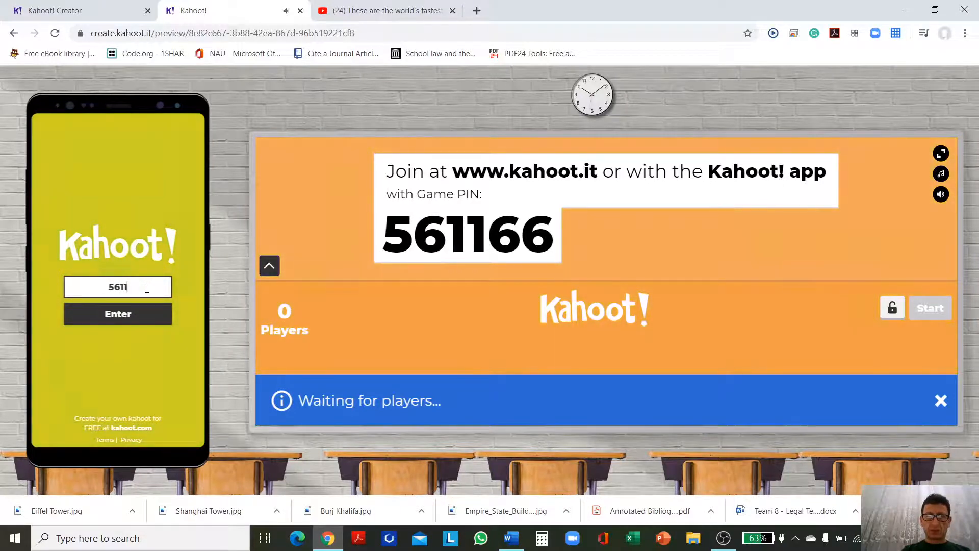
pyautogui.write('66')
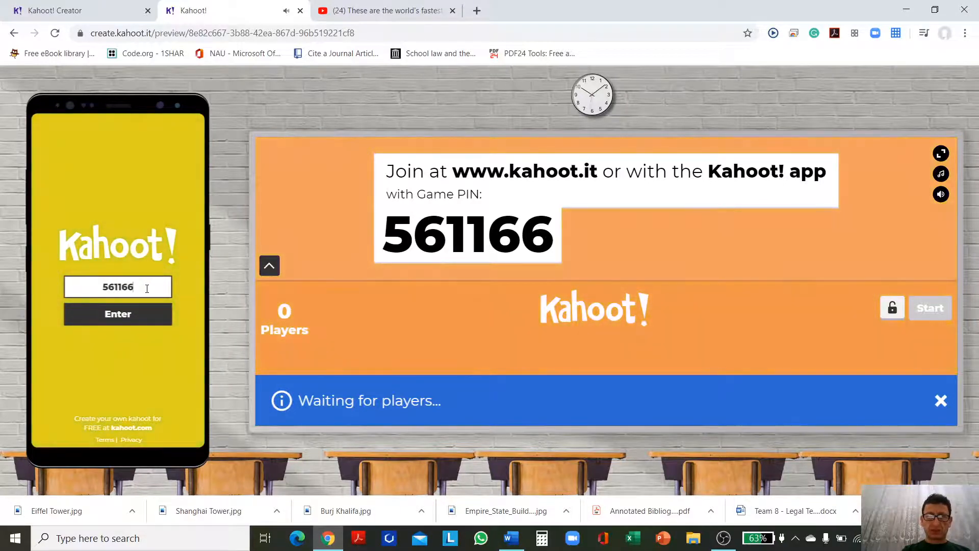
pyautogui.click(99, 319)
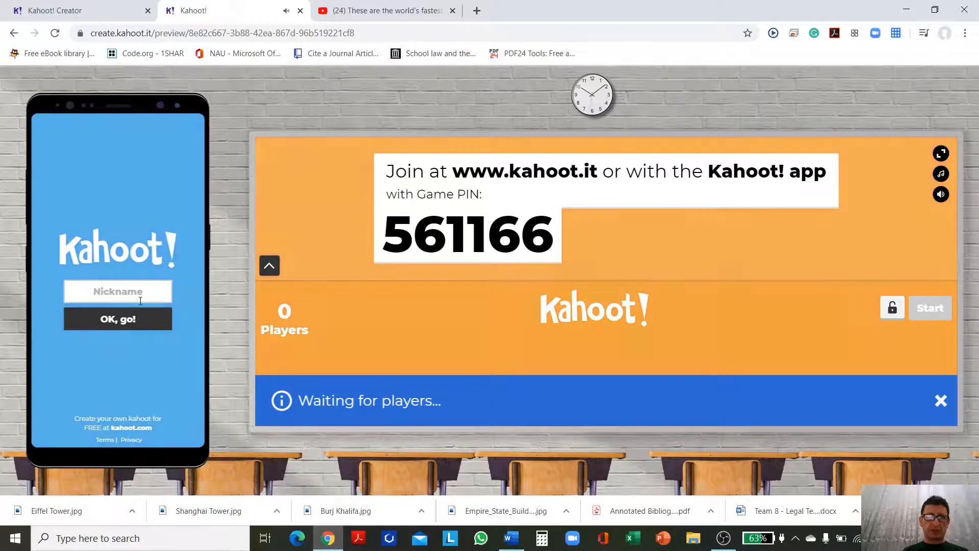
# Step: Enter the player's nickname on the simulated phone and join the game
pyautogui.click(141, 300)
pyautogui.write('Joh')
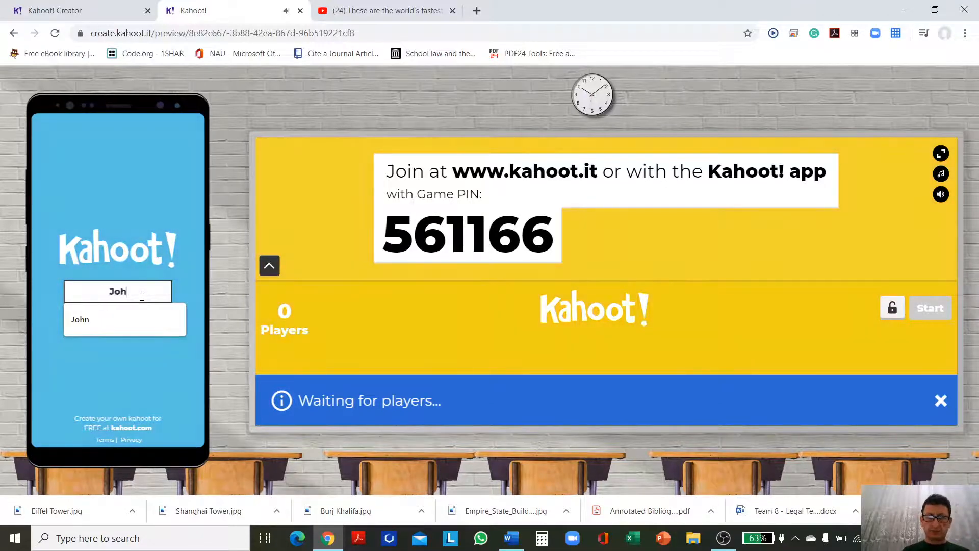
pyautogui.write('n')
pyautogui.click(145, 323)
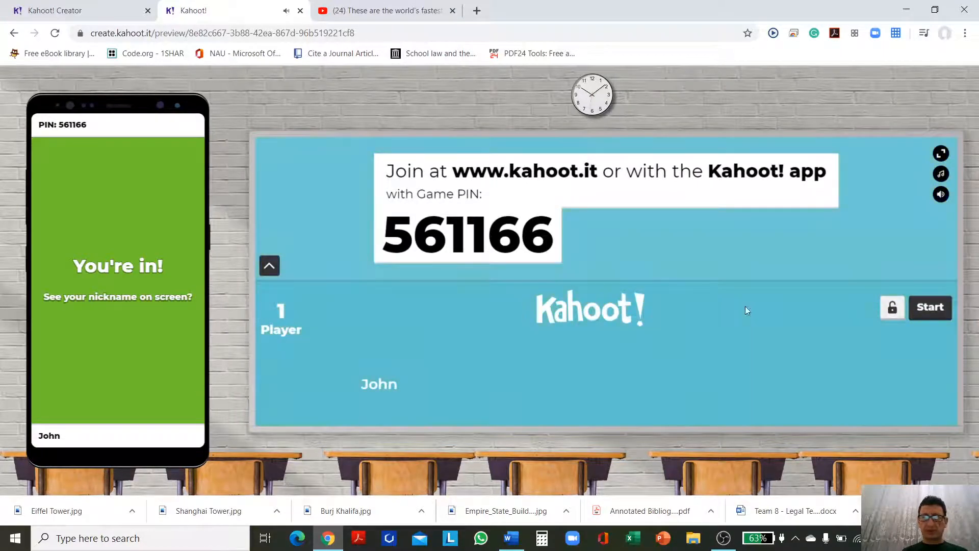
# Step: Start the test game and answer the largest population question with China on the simulated phone
pyautogui.click(924, 307)
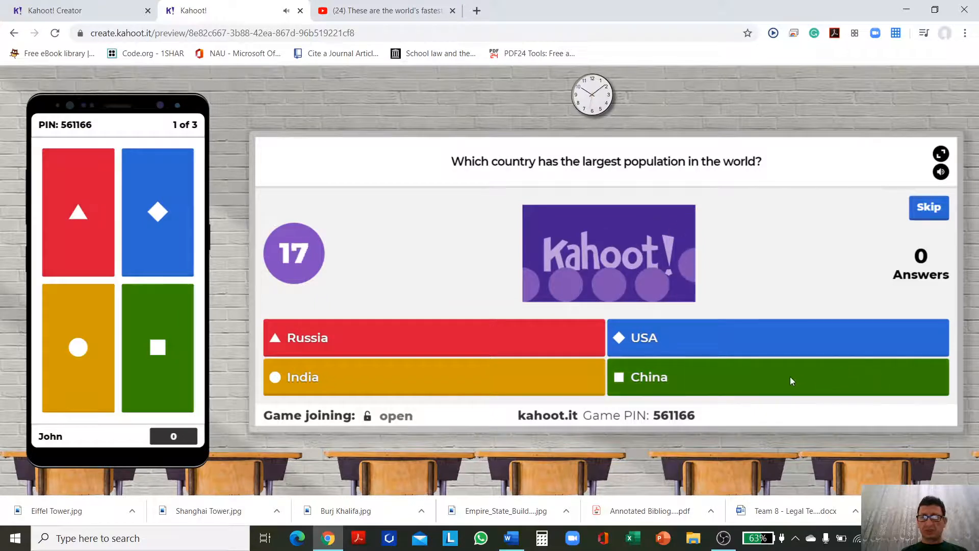
pyautogui.click(157, 346)
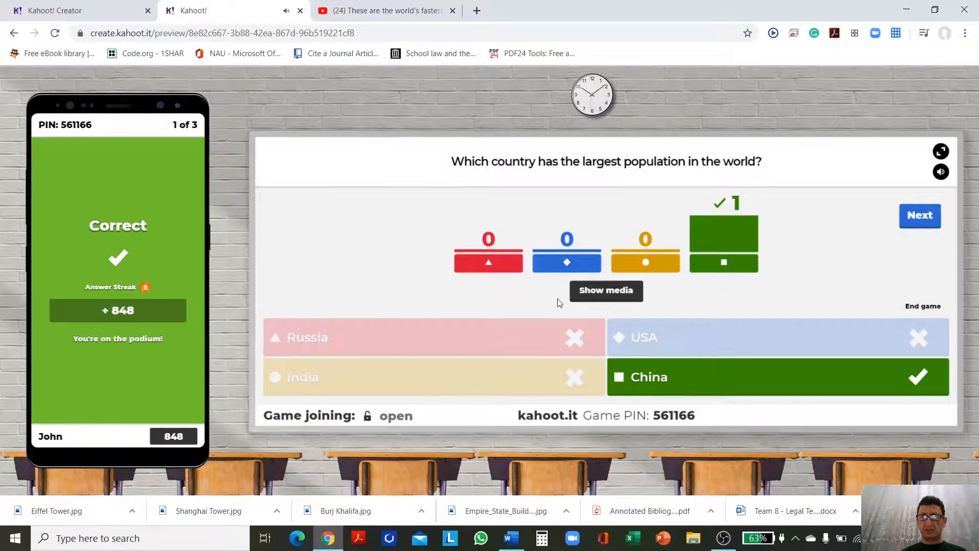
# Step: Continue past the scoreboard to the tallest building question and answer it with the Eiffel Tower image on the simulated phone
pyautogui.click(929, 224)
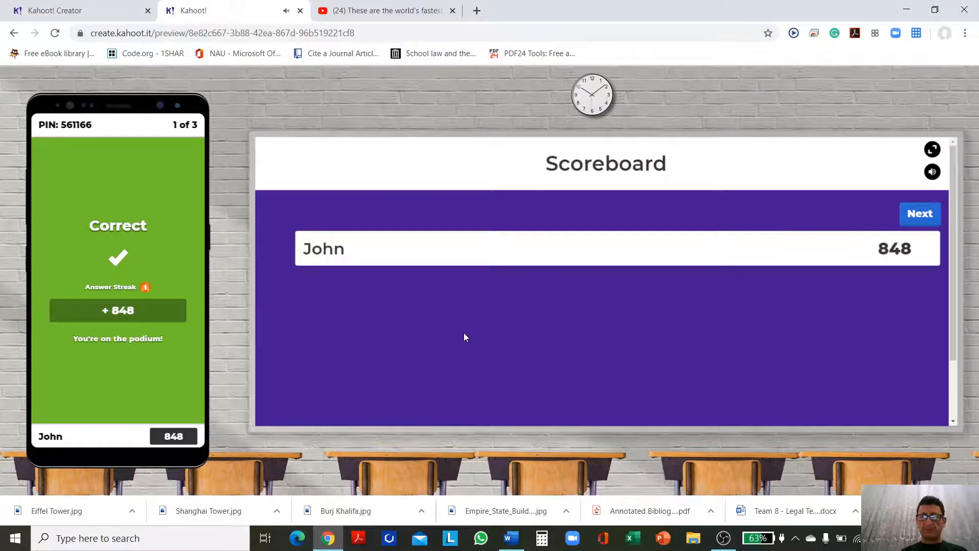
pyautogui.click(919, 217)
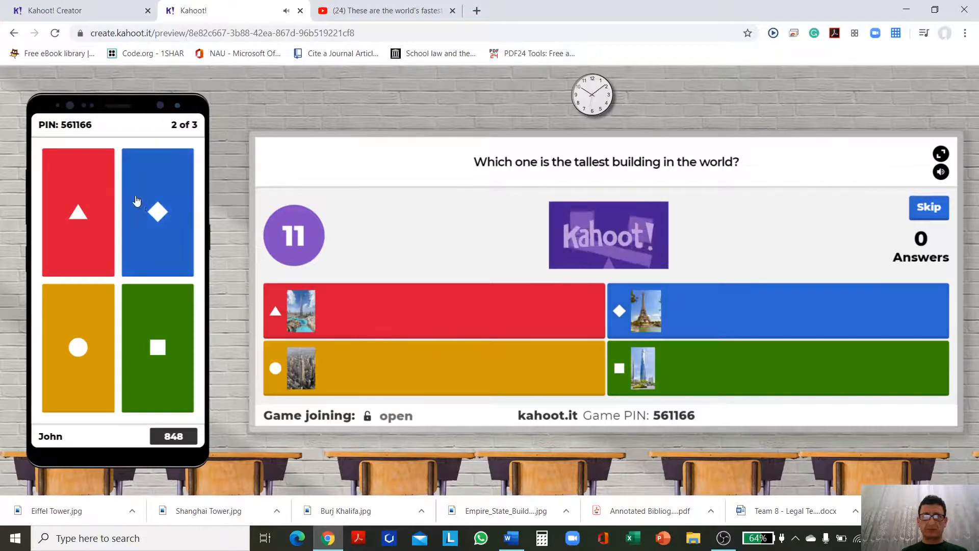
pyautogui.click(164, 209)
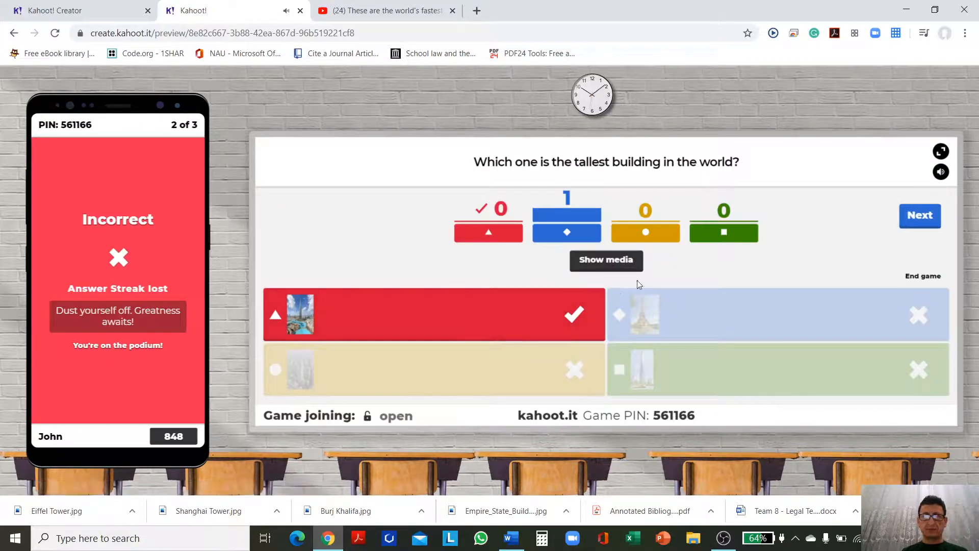
# Step: Play the fastest animal question's video, answer Peregrine Falcon on the simulated phone, and continue to the final podium
pyautogui.click(903, 220)
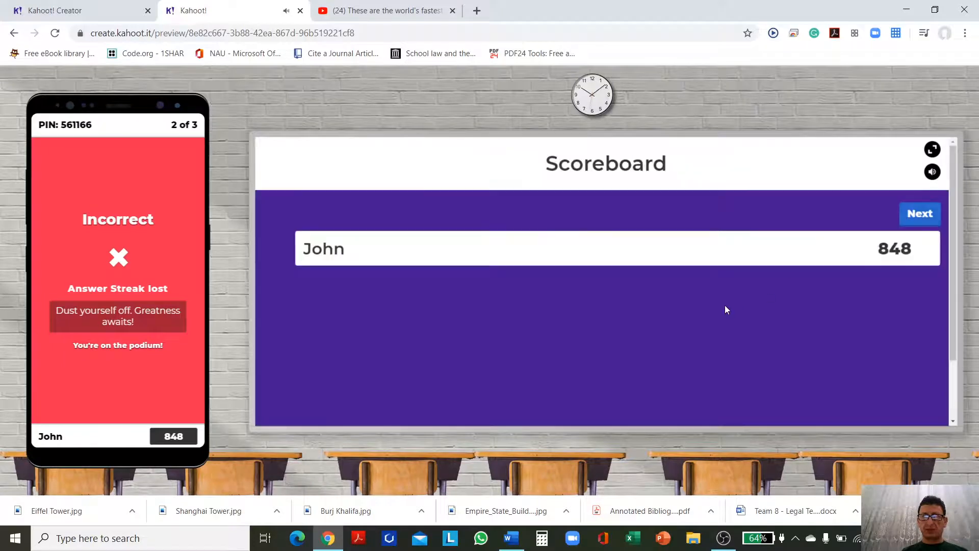
pyautogui.click(921, 216)
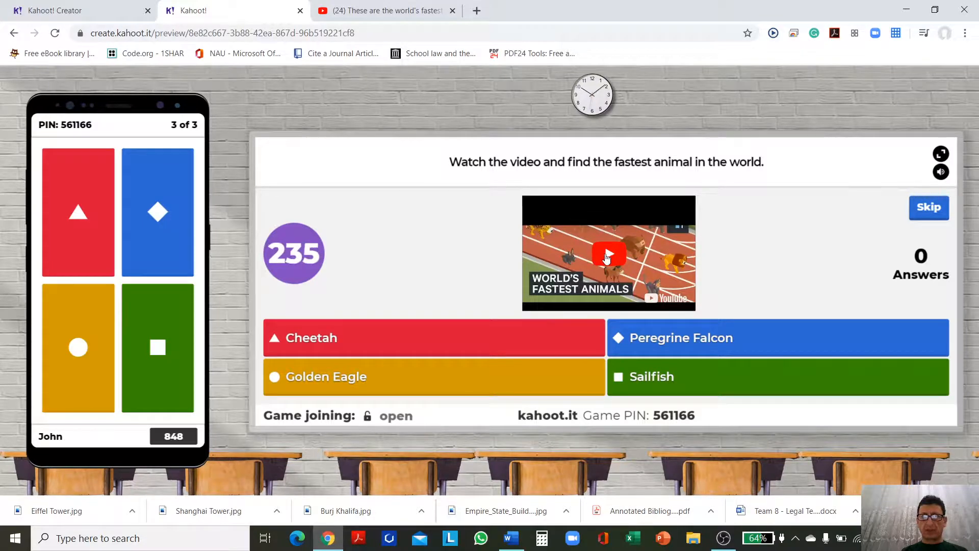
pyautogui.click(607, 255)
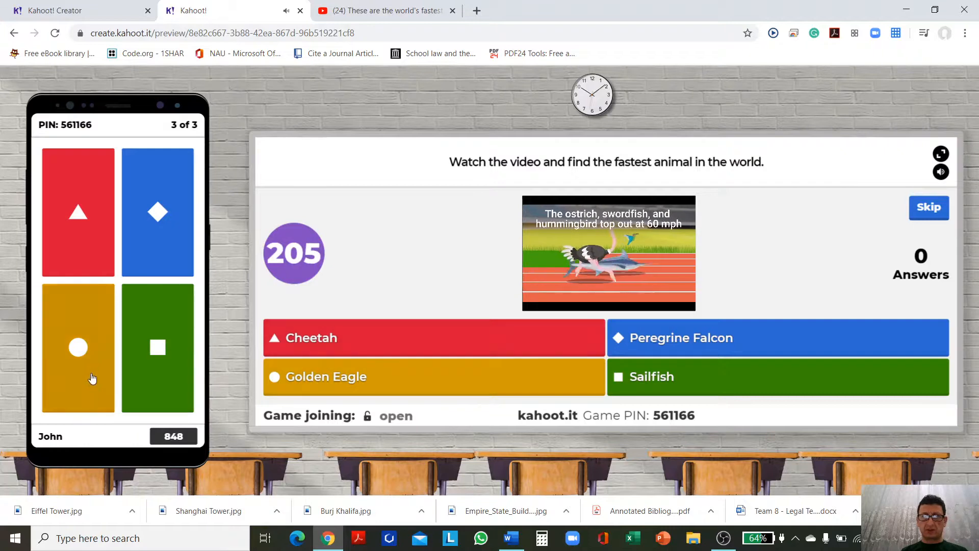
pyautogui.click(163, 203)
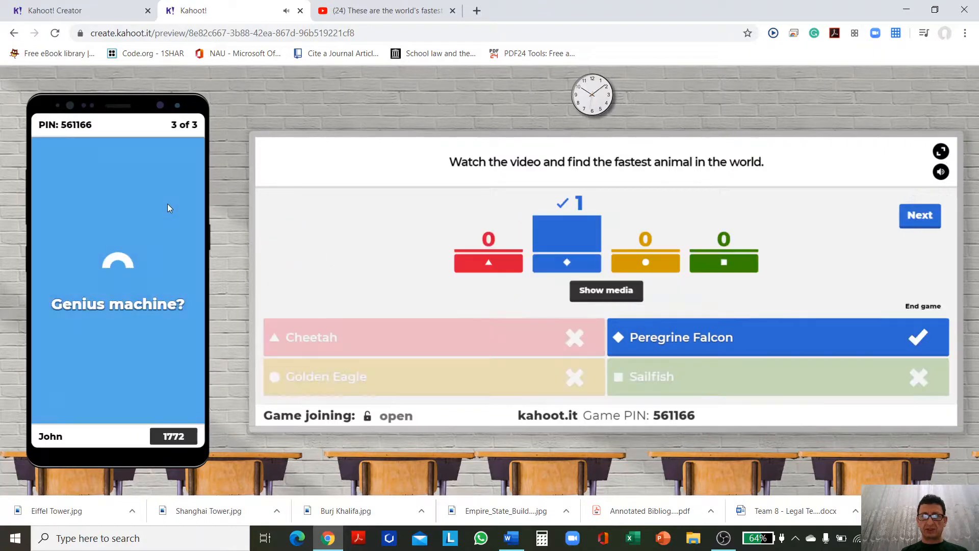
pyautogui.click(920, 218)
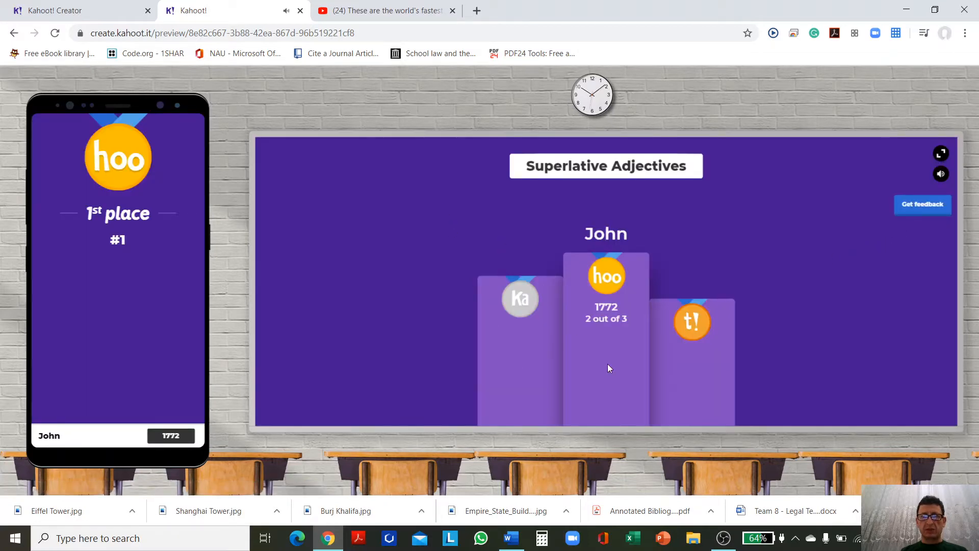